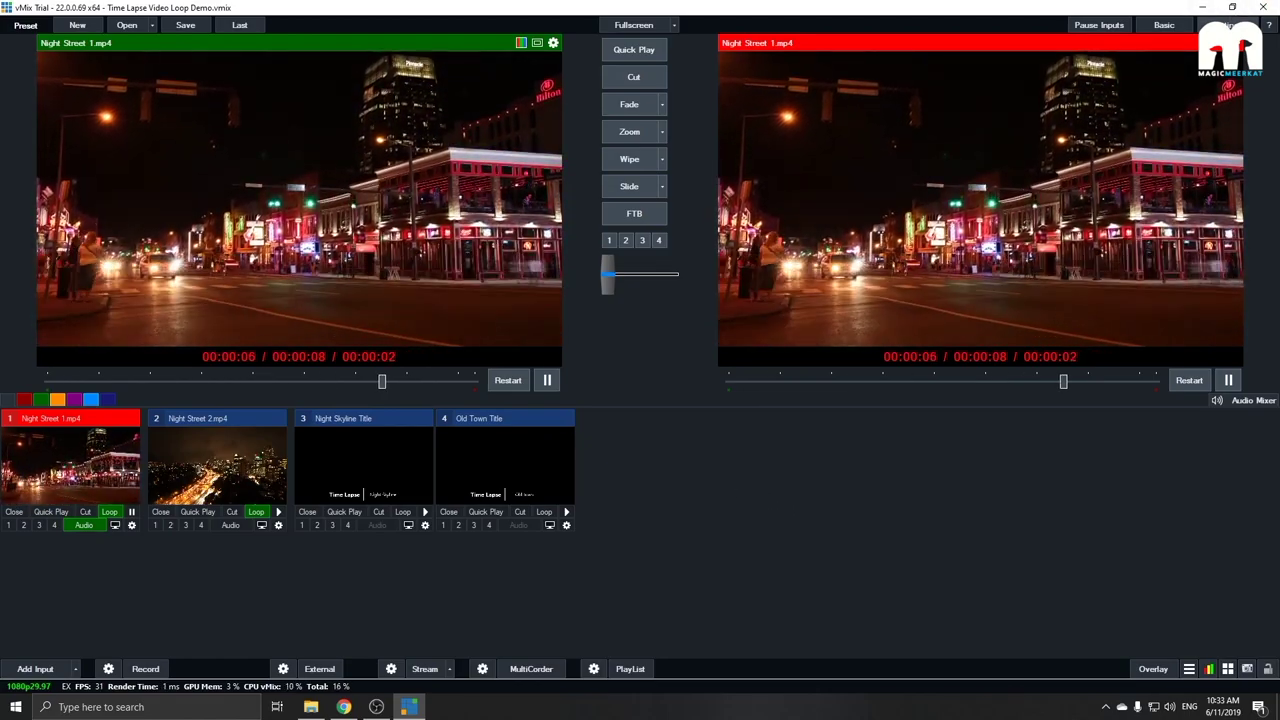
Import the MMCS Shortcut Template from Downloads and apply it, replacing the existing shortcuts
click(1228, 25)
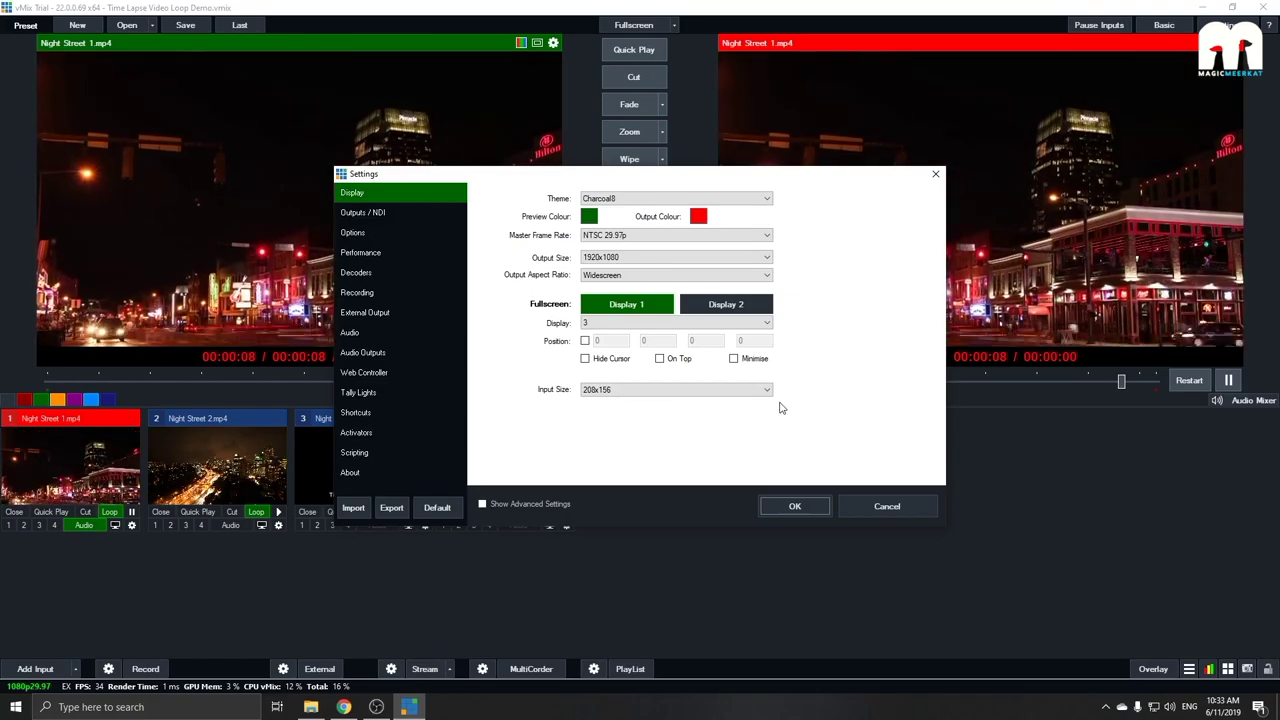
click(400, 414)
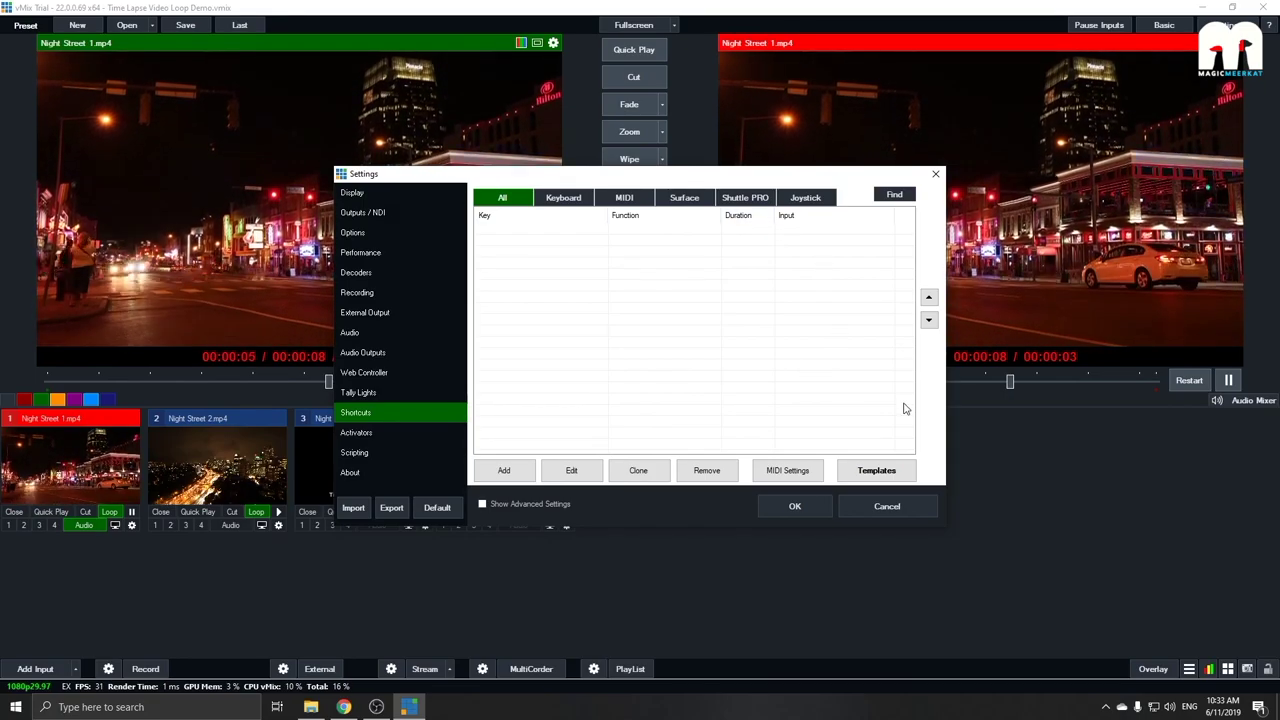
click(883, 470)
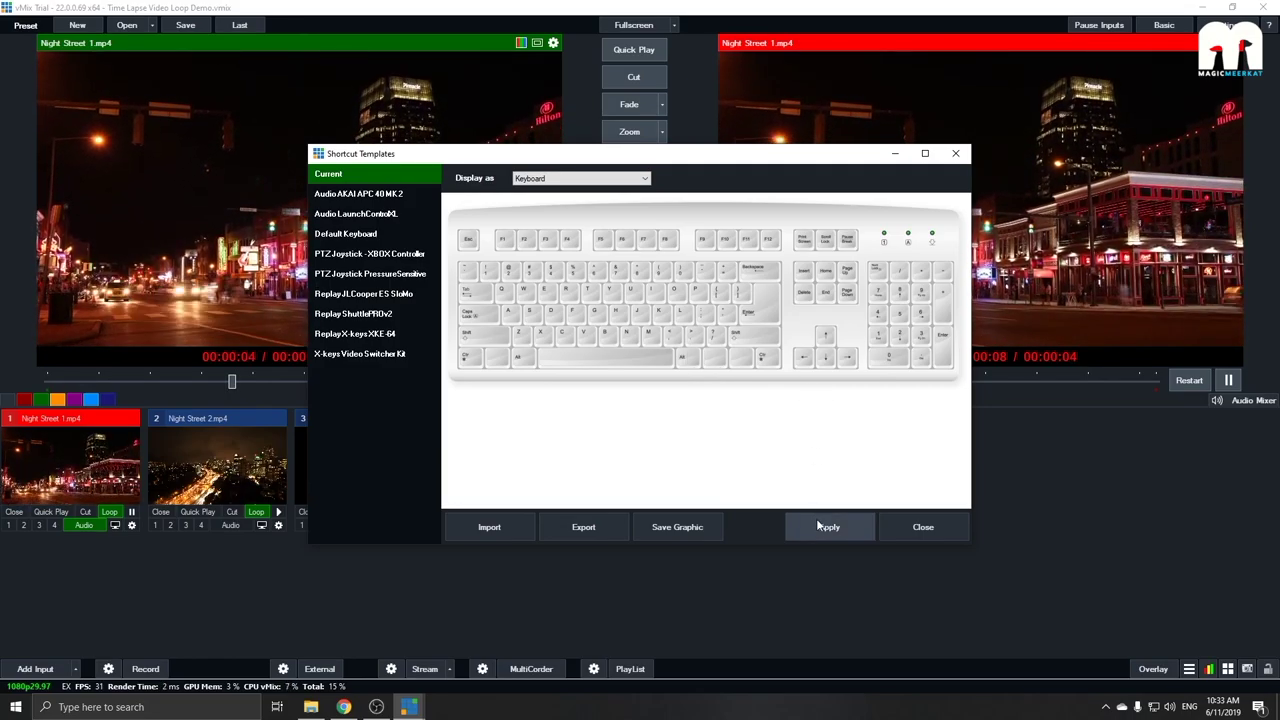
click(502, 525)
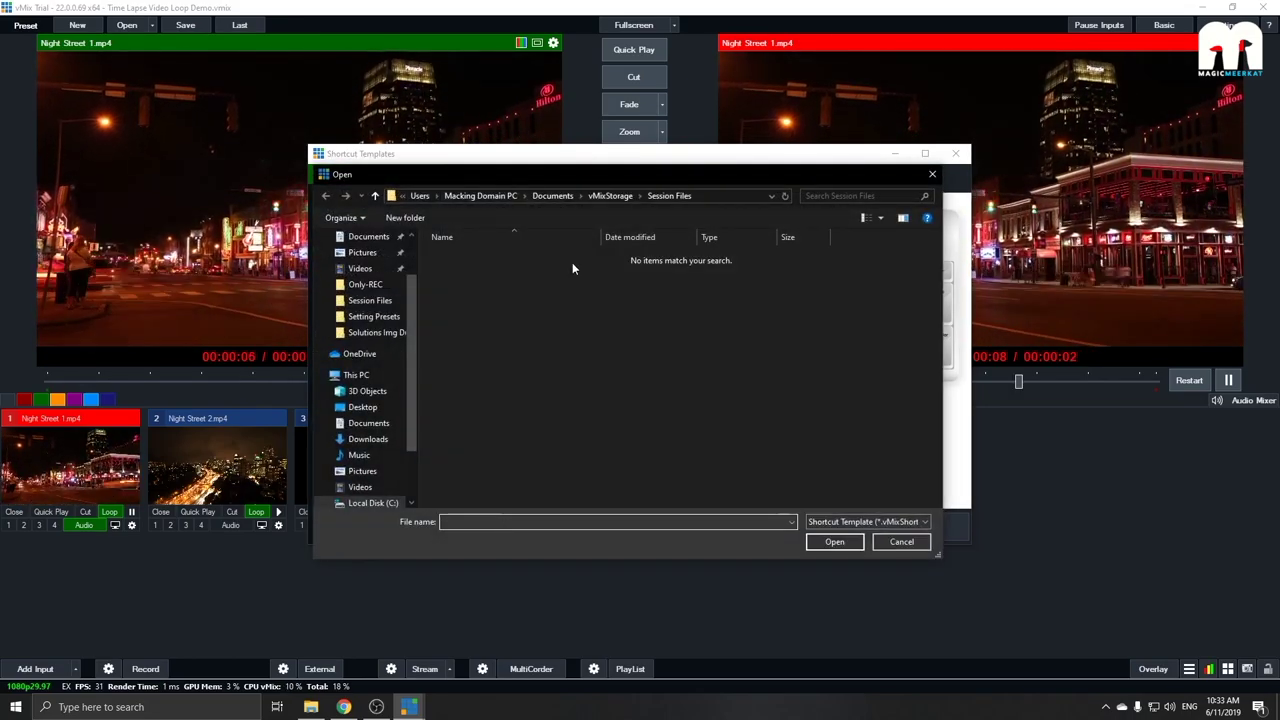
scroll(364, 260, up, 3)
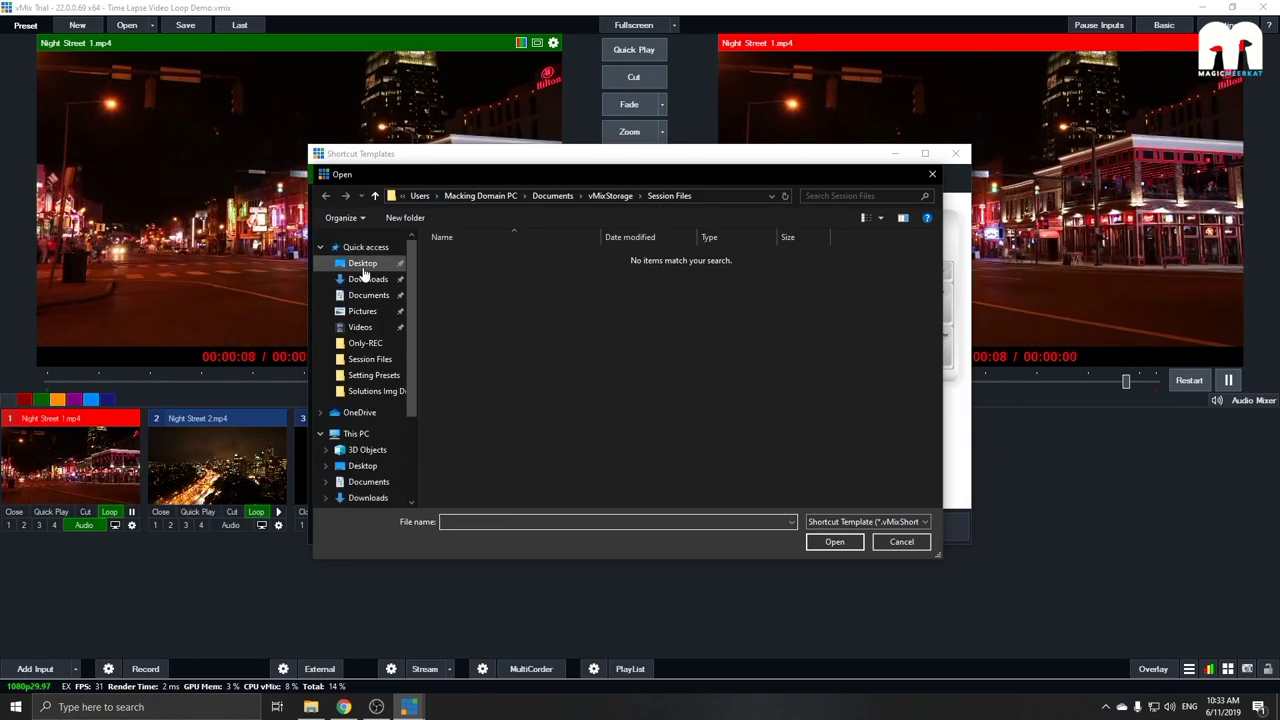
click(368, 279)
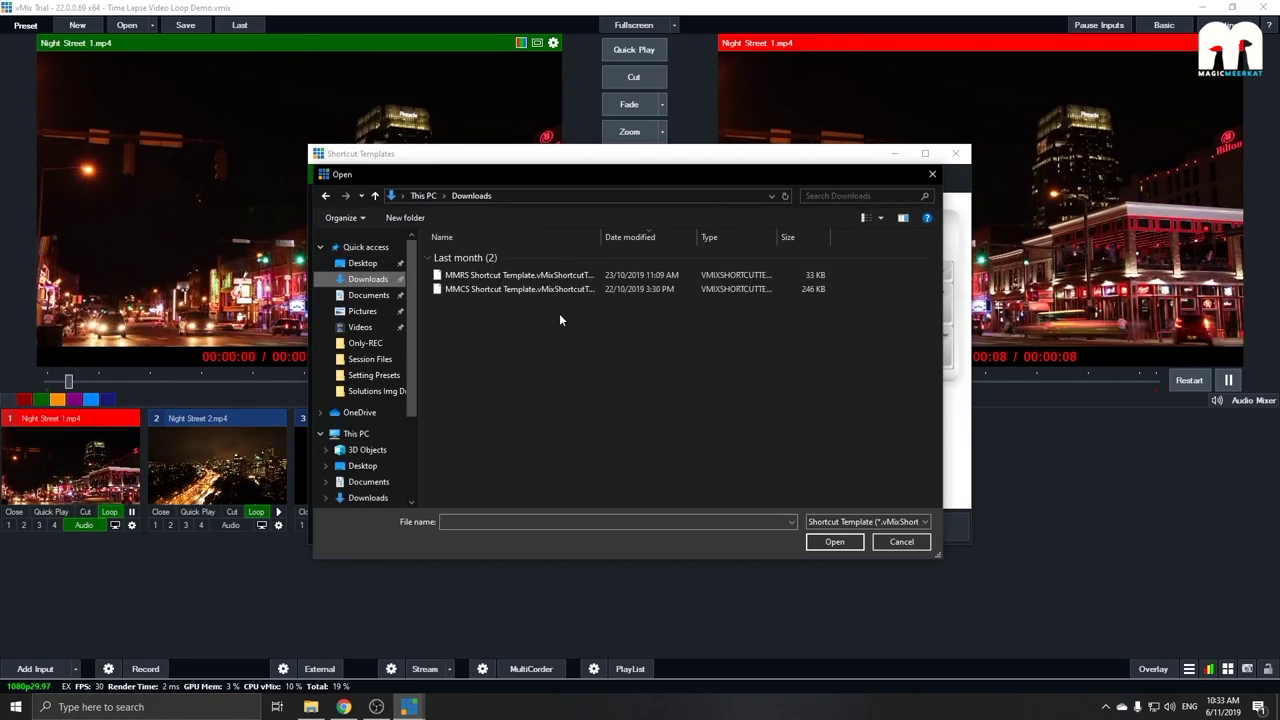
click(485, 292)
double_click(485, 292)
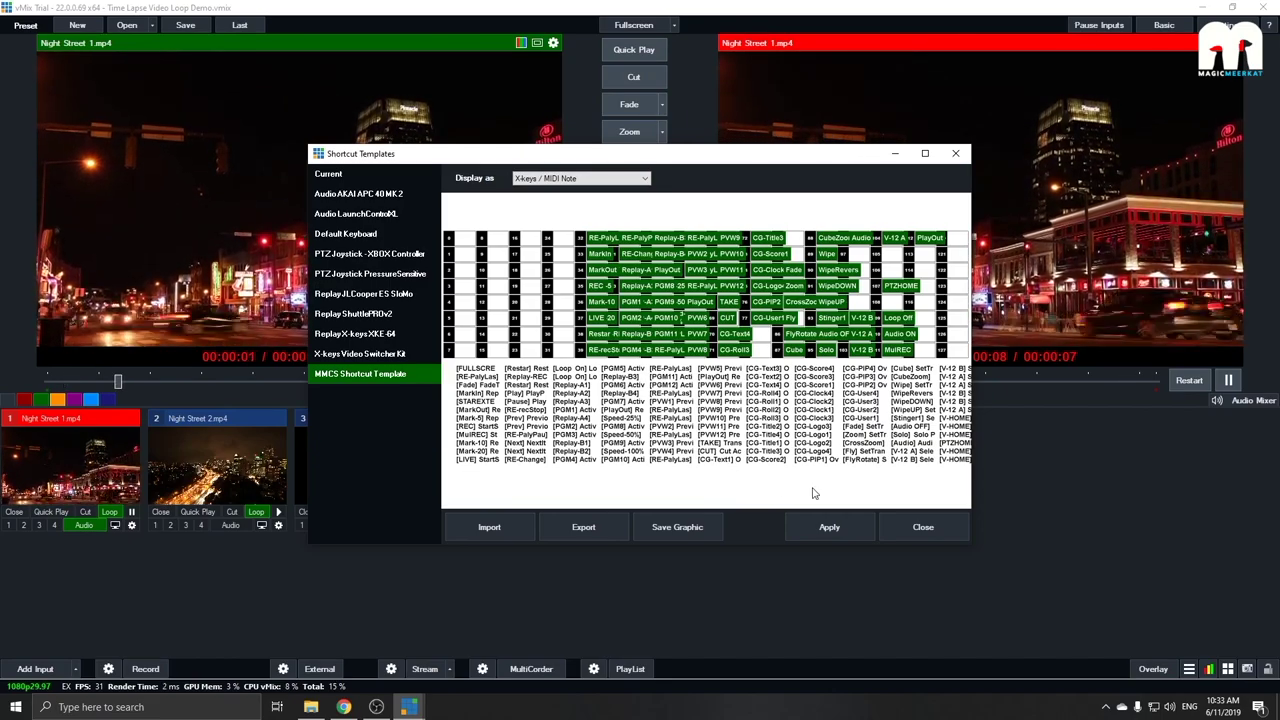
click(830, 528)
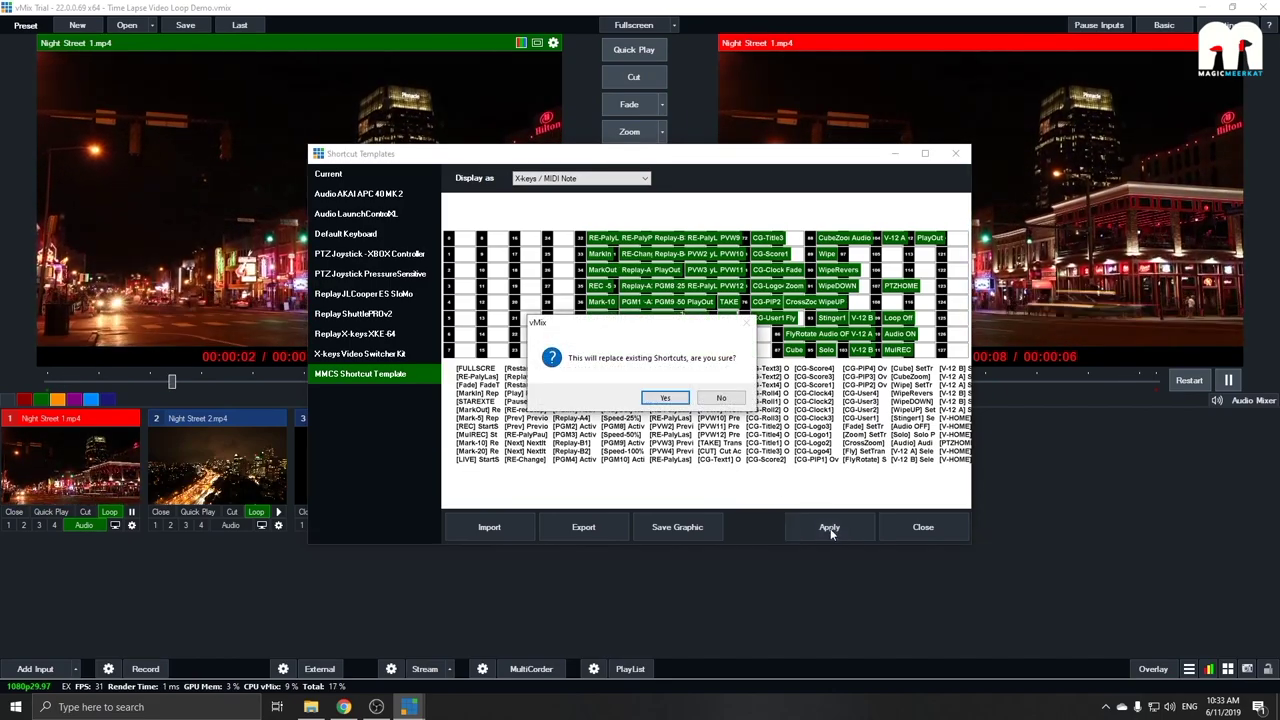
click(665, 399)
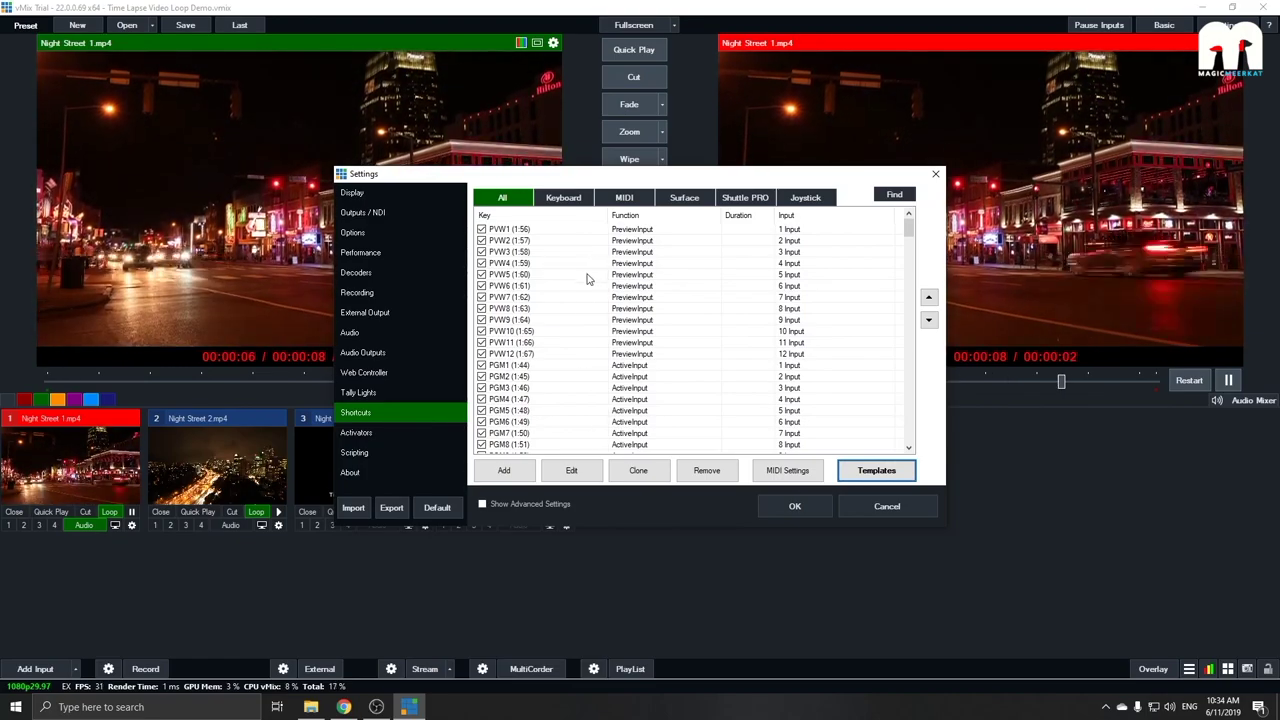
Replace the activators with the MMCS Activator Templates file from Downloads and save the settings
click(400, 433)
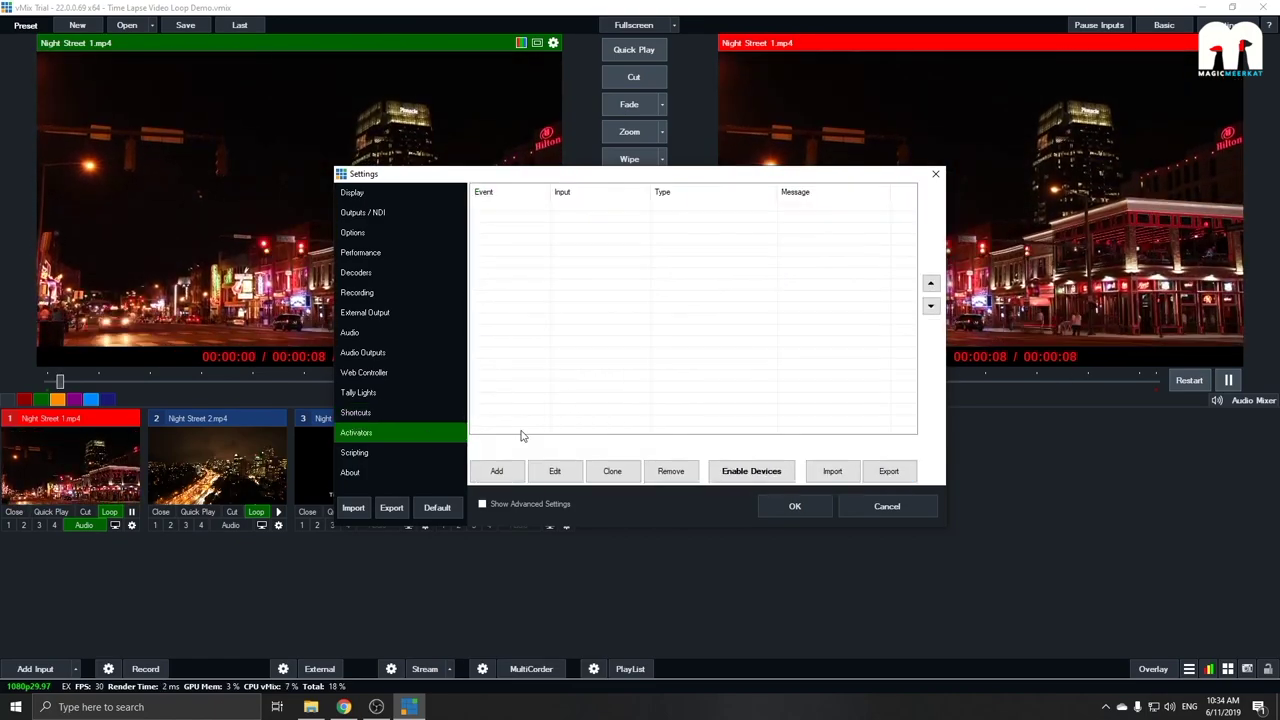
click(833, 471)
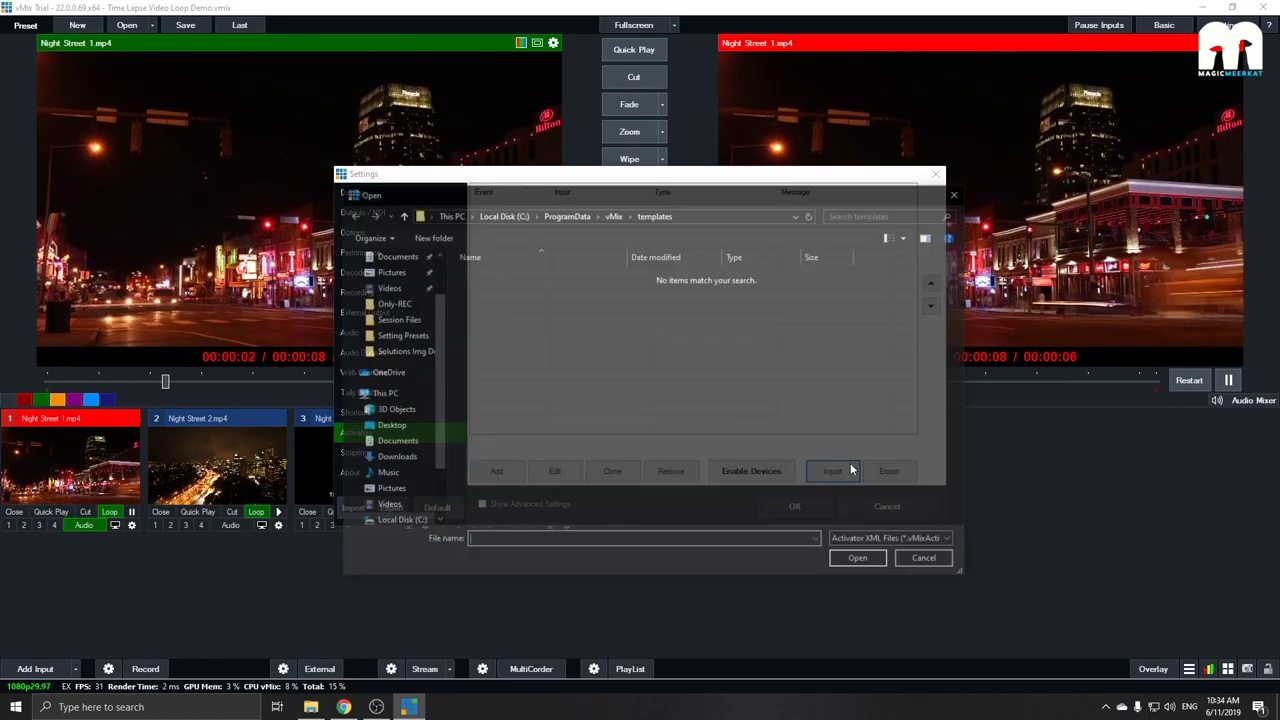
scroll(396, 297, up, 1)
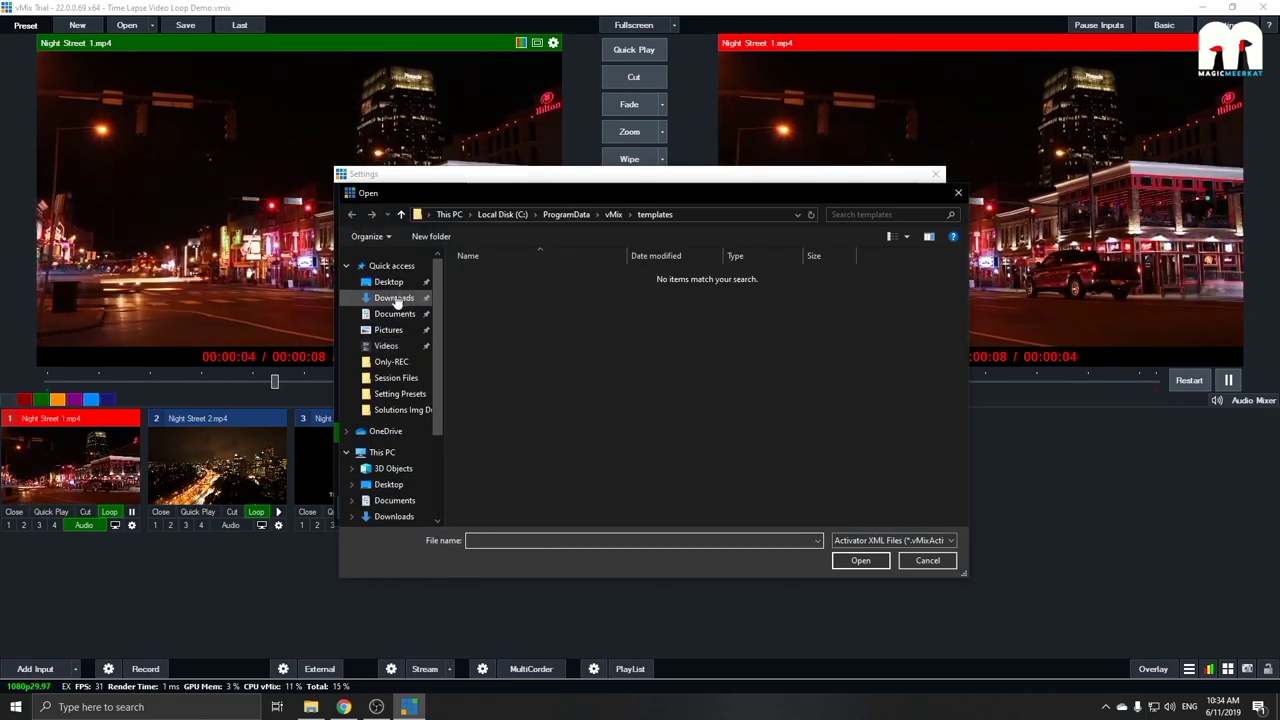
click(394, 299)
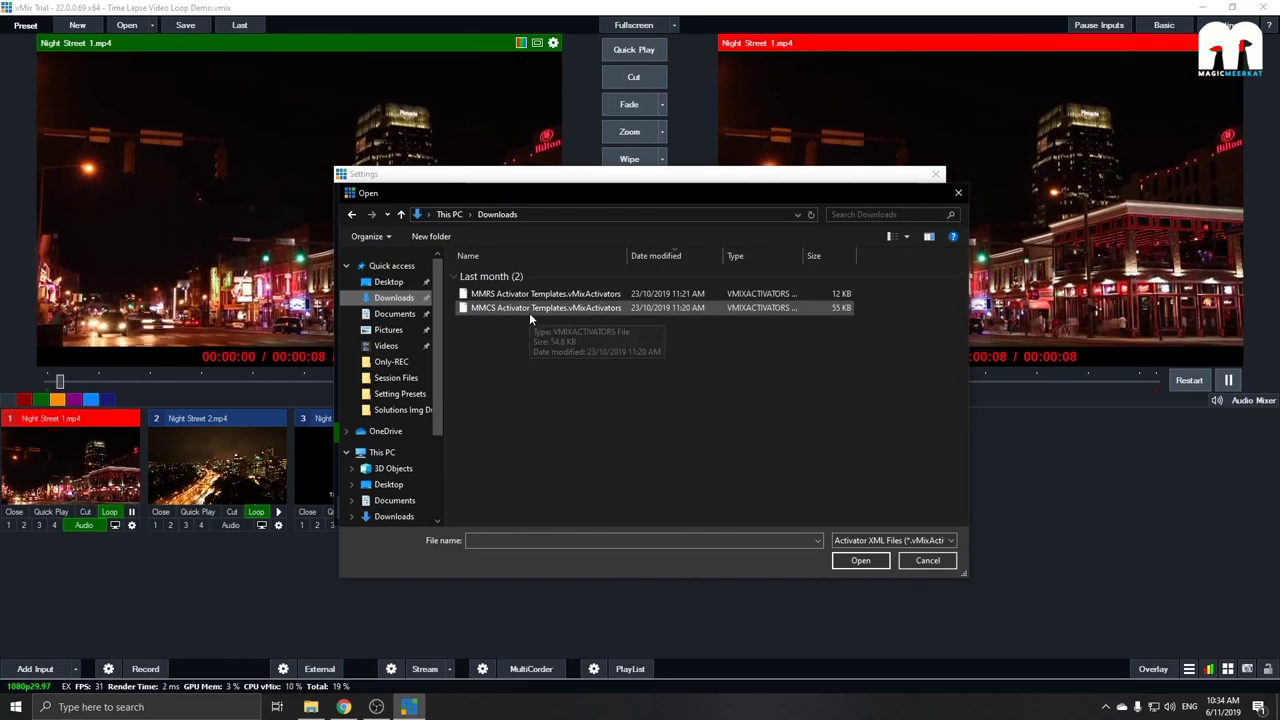
double_click(529, 312)
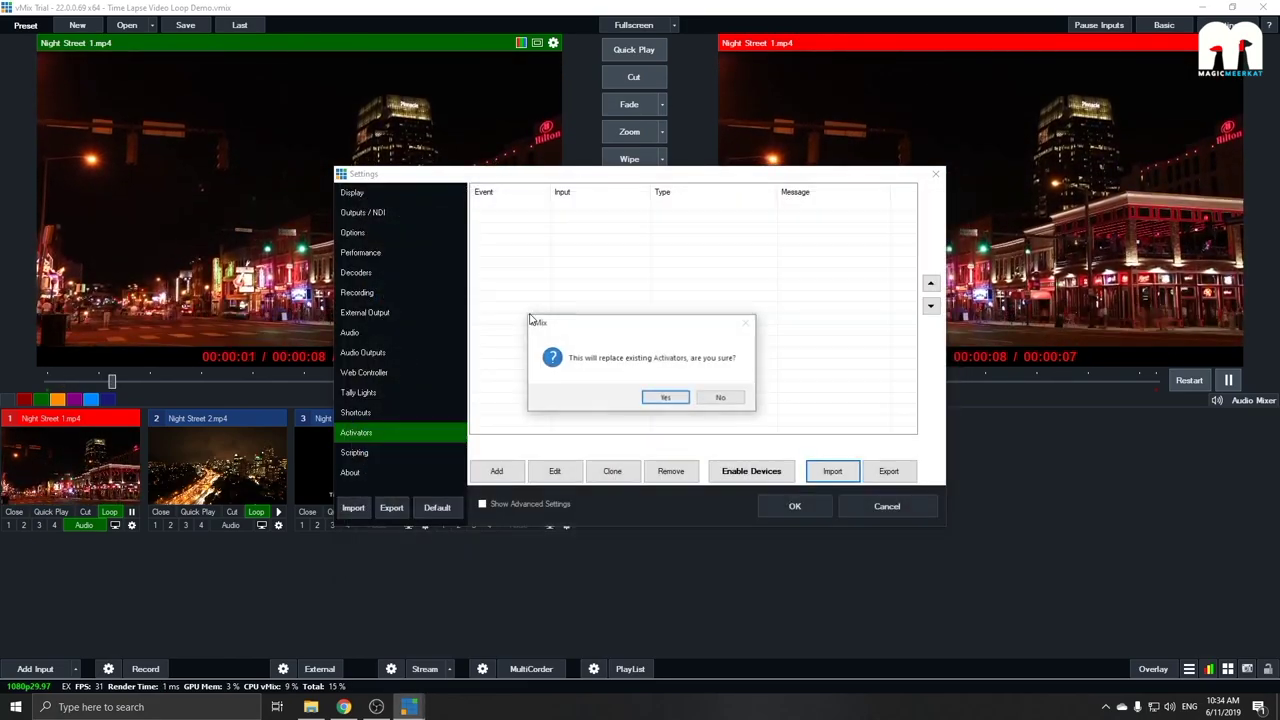
click(665, 399)
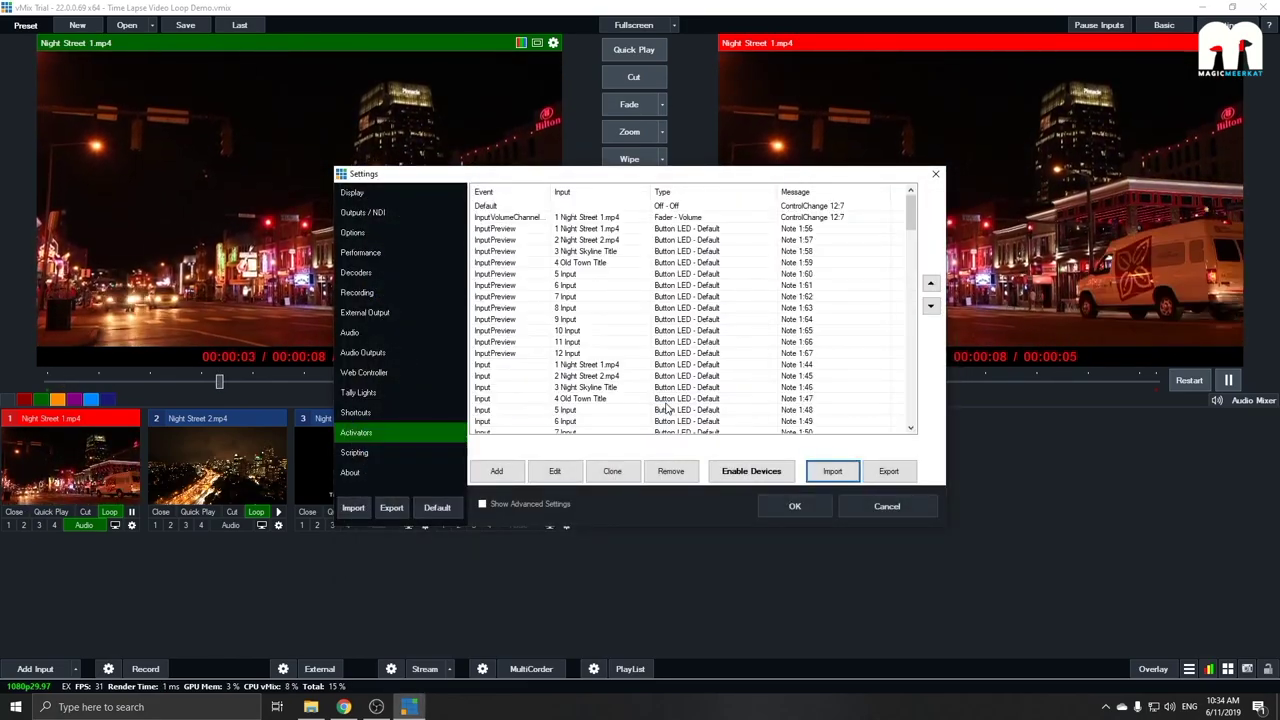
click(793, 507)
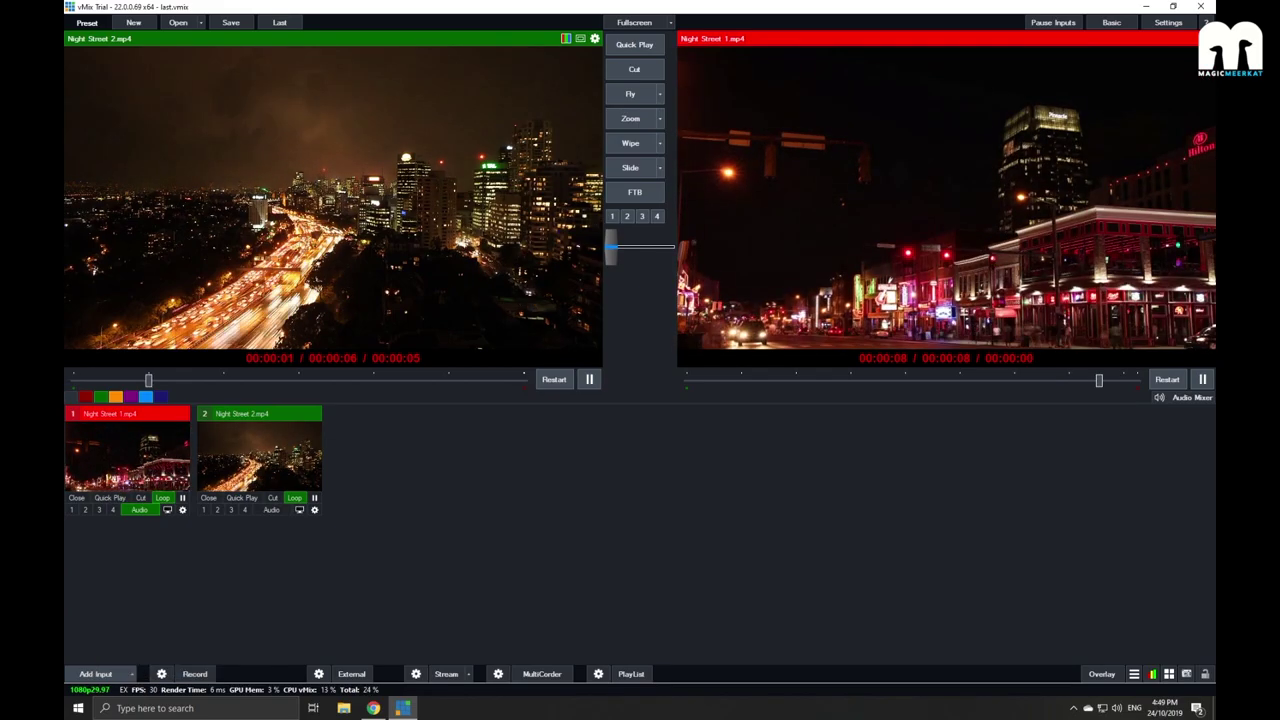
click(96, 674)
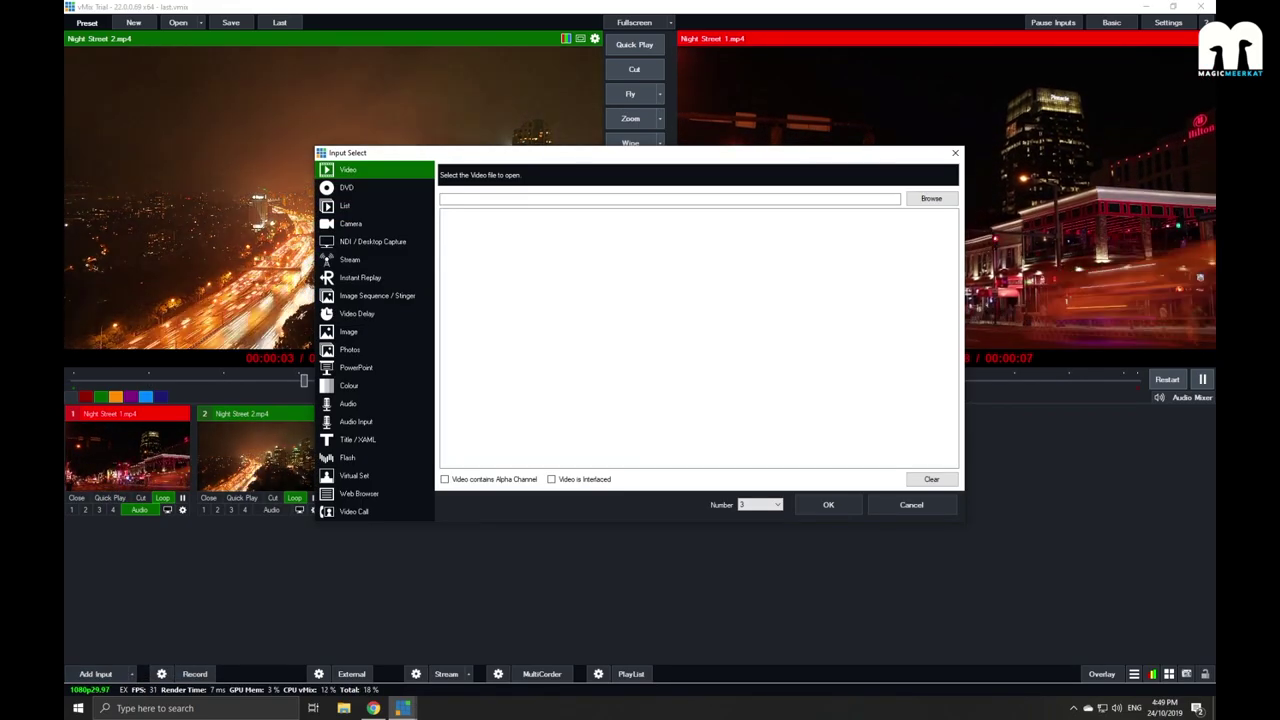
Add the BIRDDOG-C64E0 NDI camera as input 3 and put it into preview
click(372, 241)
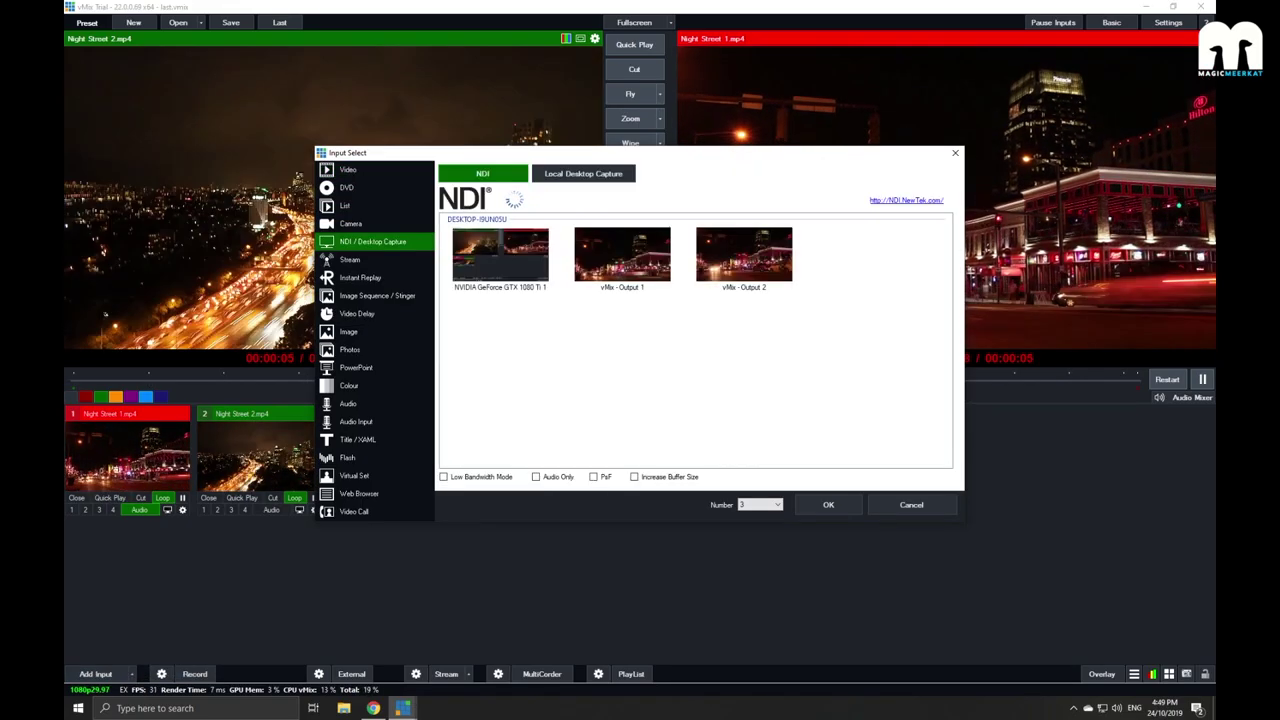
scroll(695, 340, down, 5)
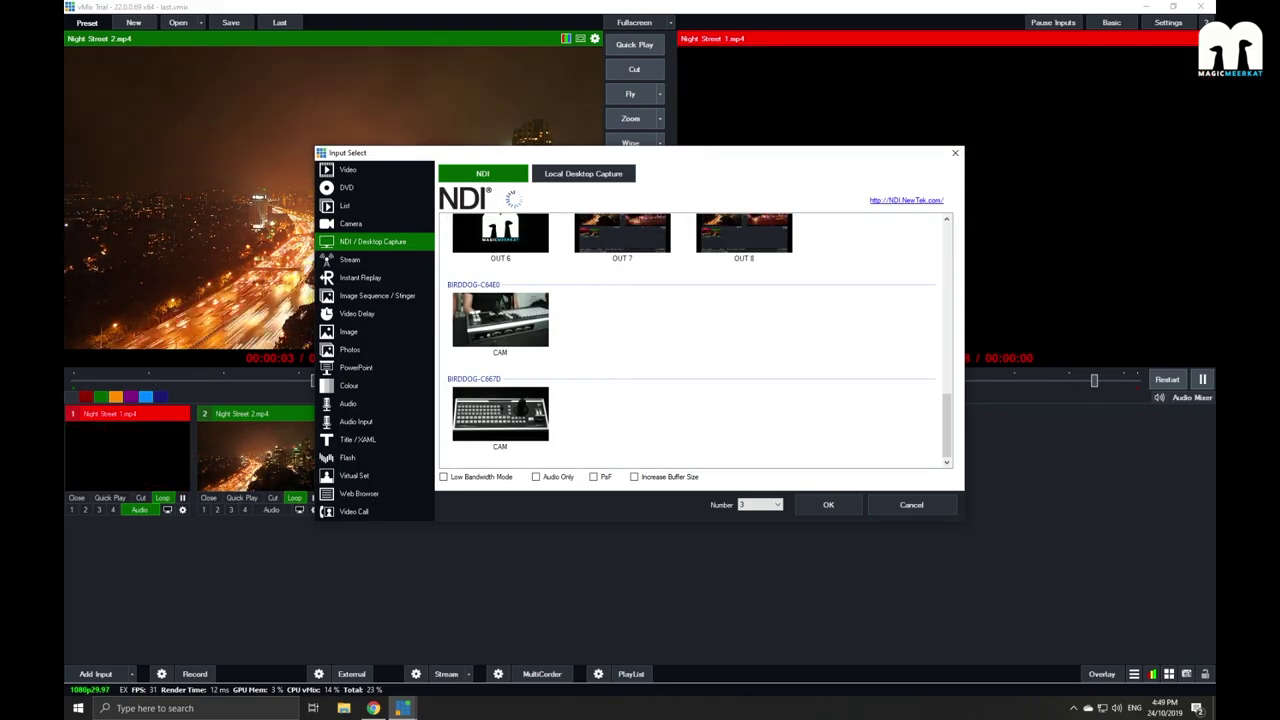
double_click(500, 320)
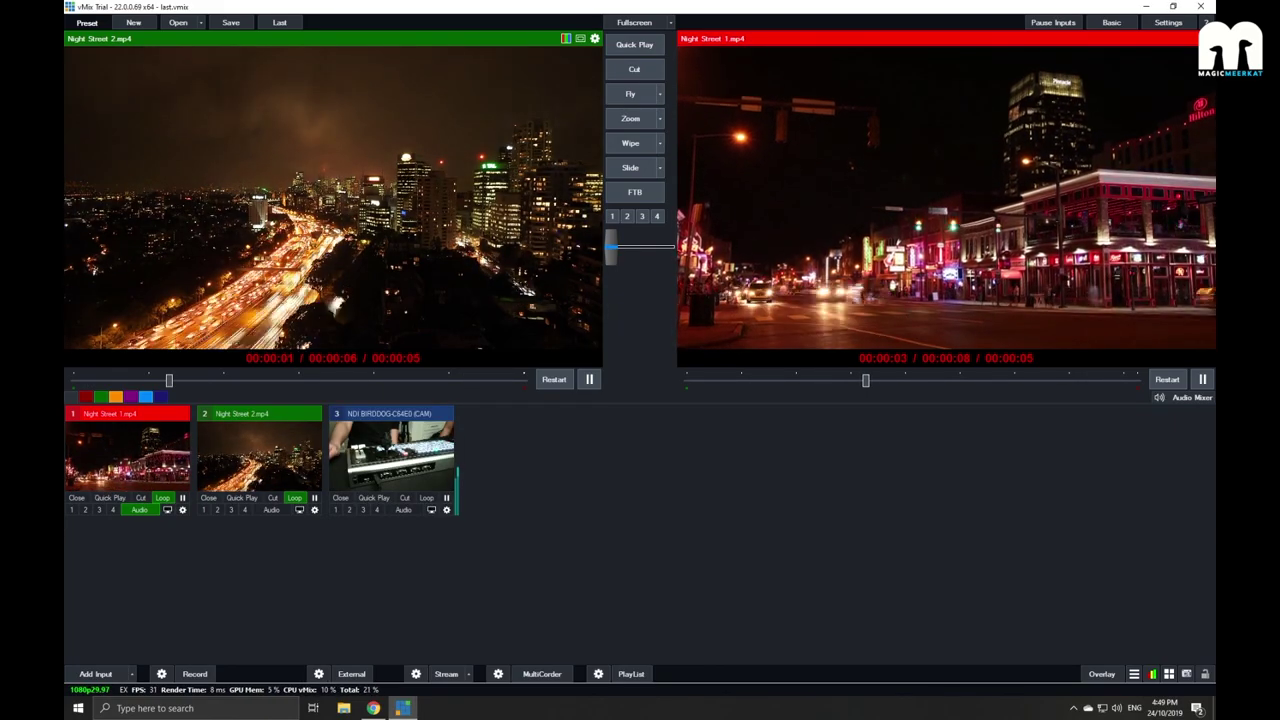
click(390, 455)
Add the BIRDDOG-C667D NDI camera as input 4
click(96, 673)
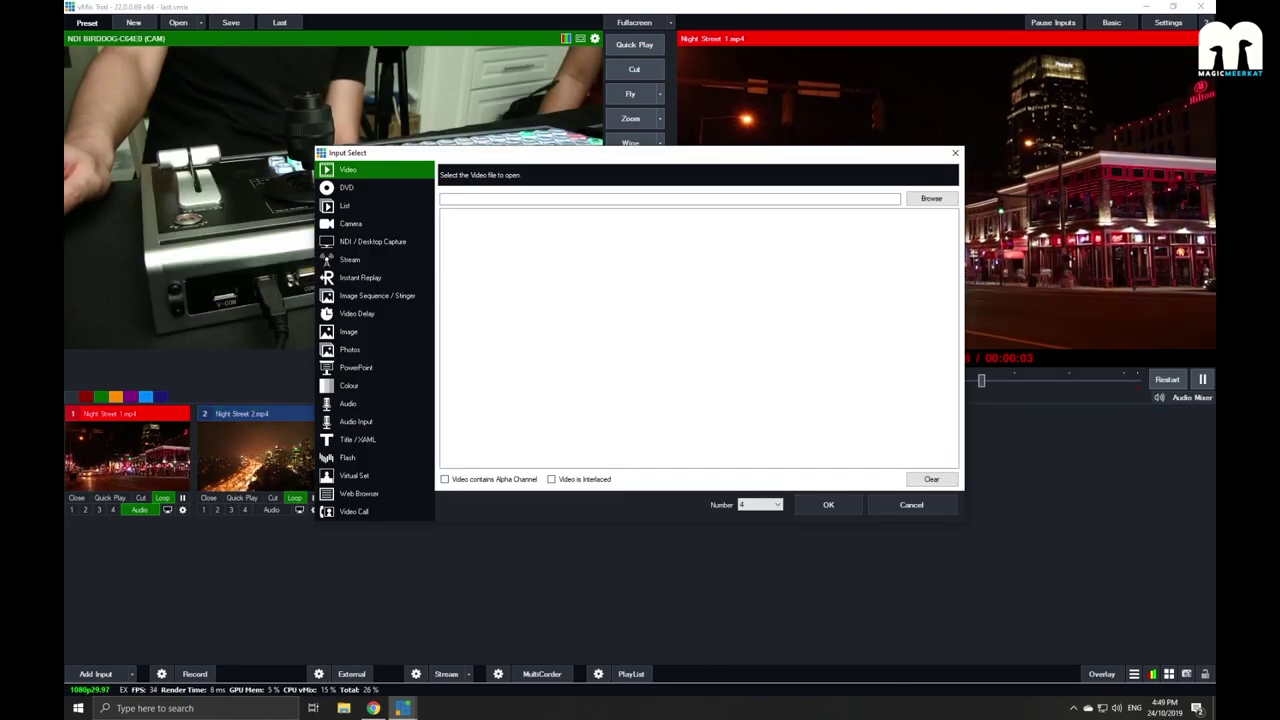
click(372, 241)
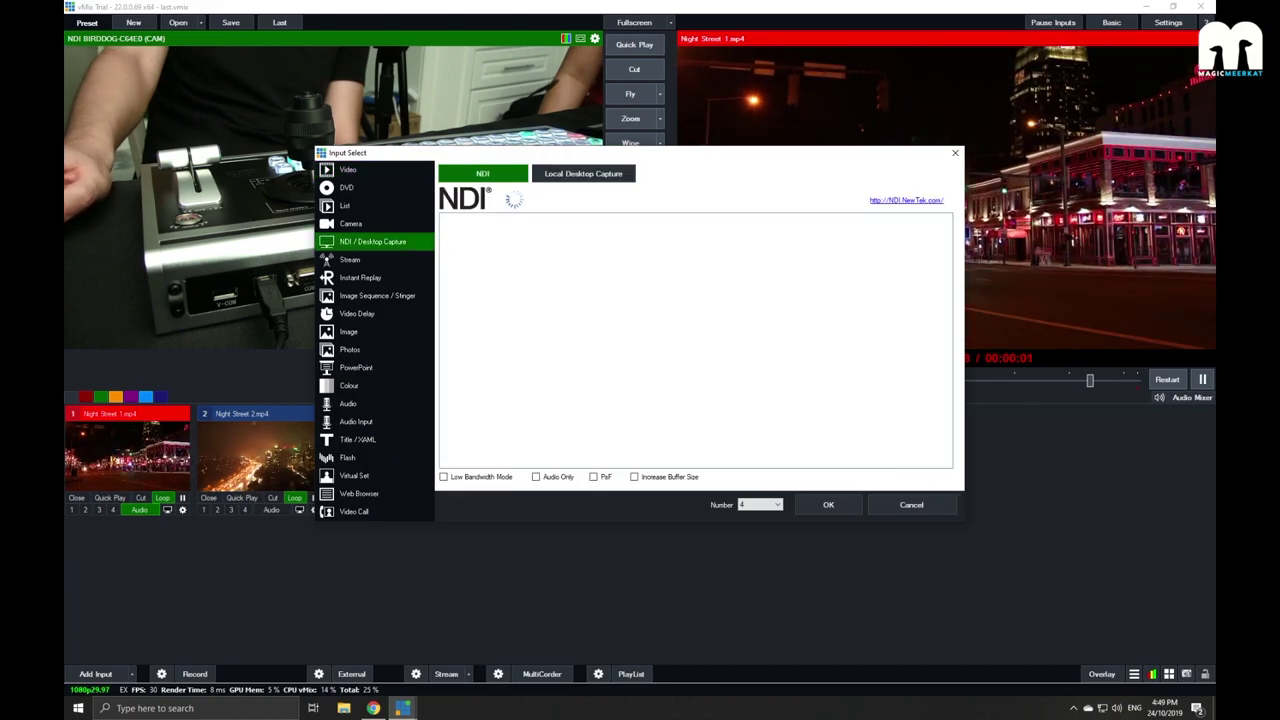
double_click(500, 320)
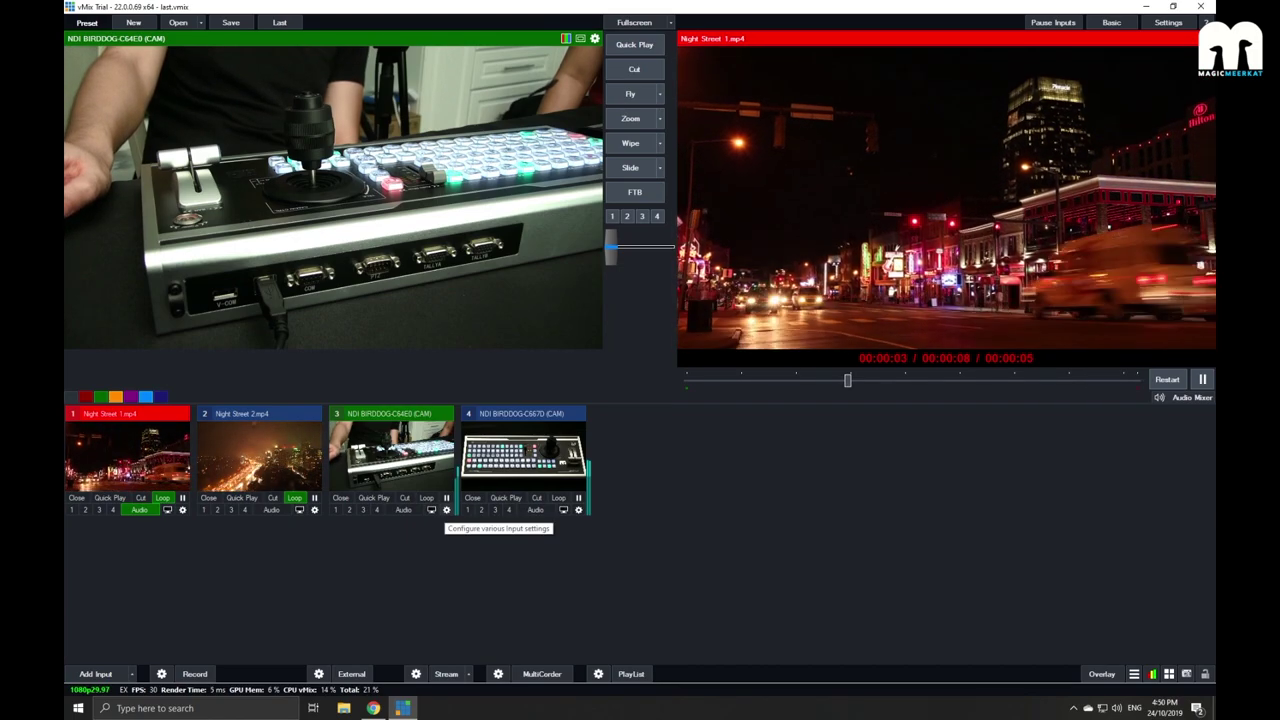
Set camera input 3's PTZ device to Sony VISCA over IP at 192.168.1.91 and connect
click(446, 510)
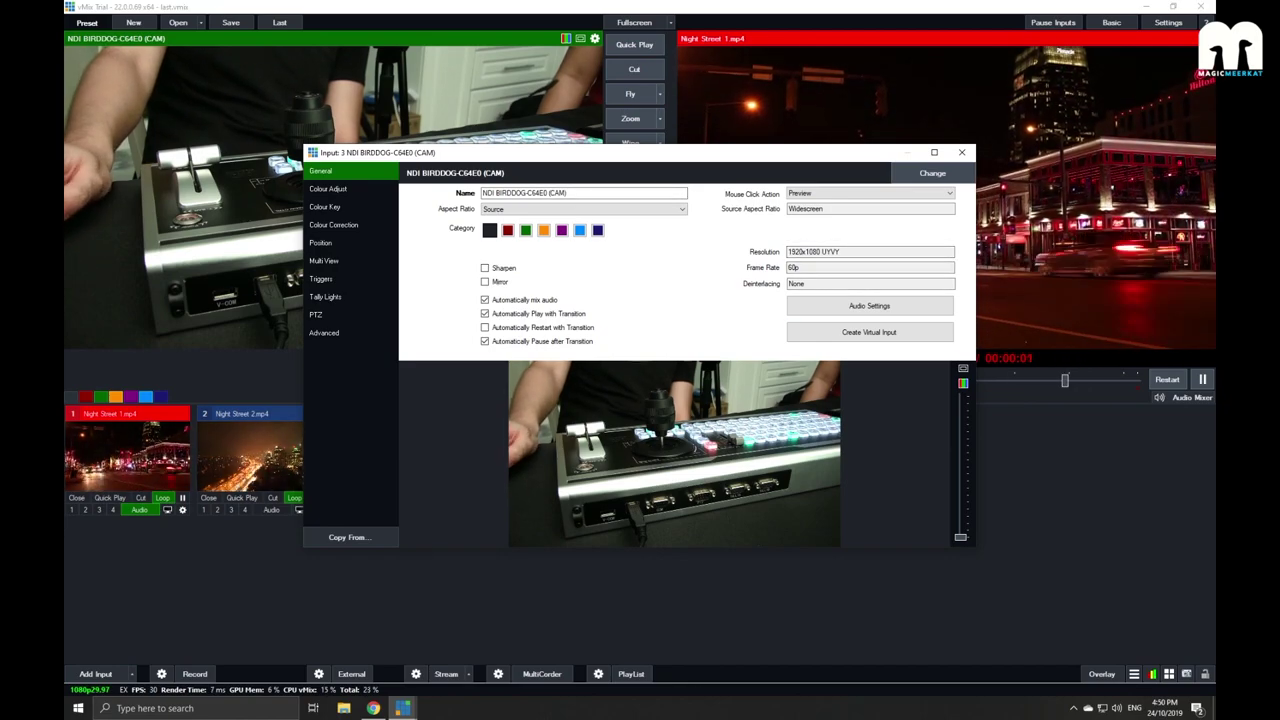
drag(600, 152, 670, 153)
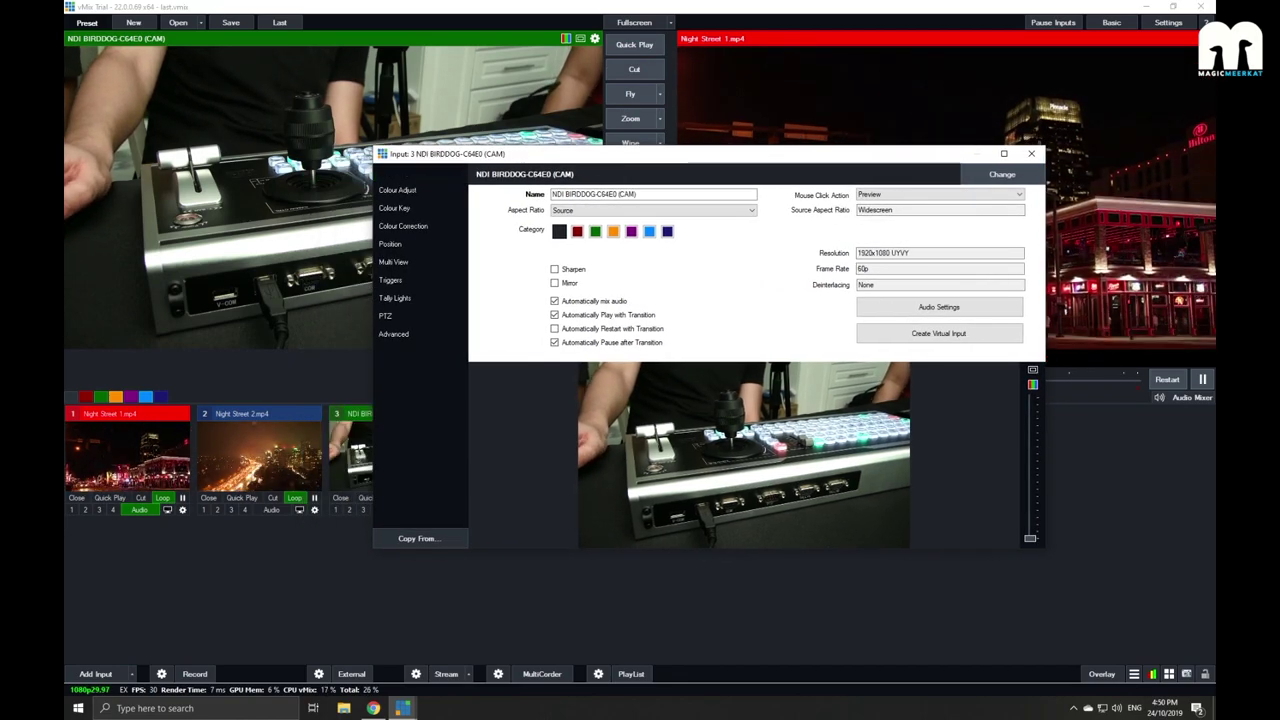
click(385, 315)
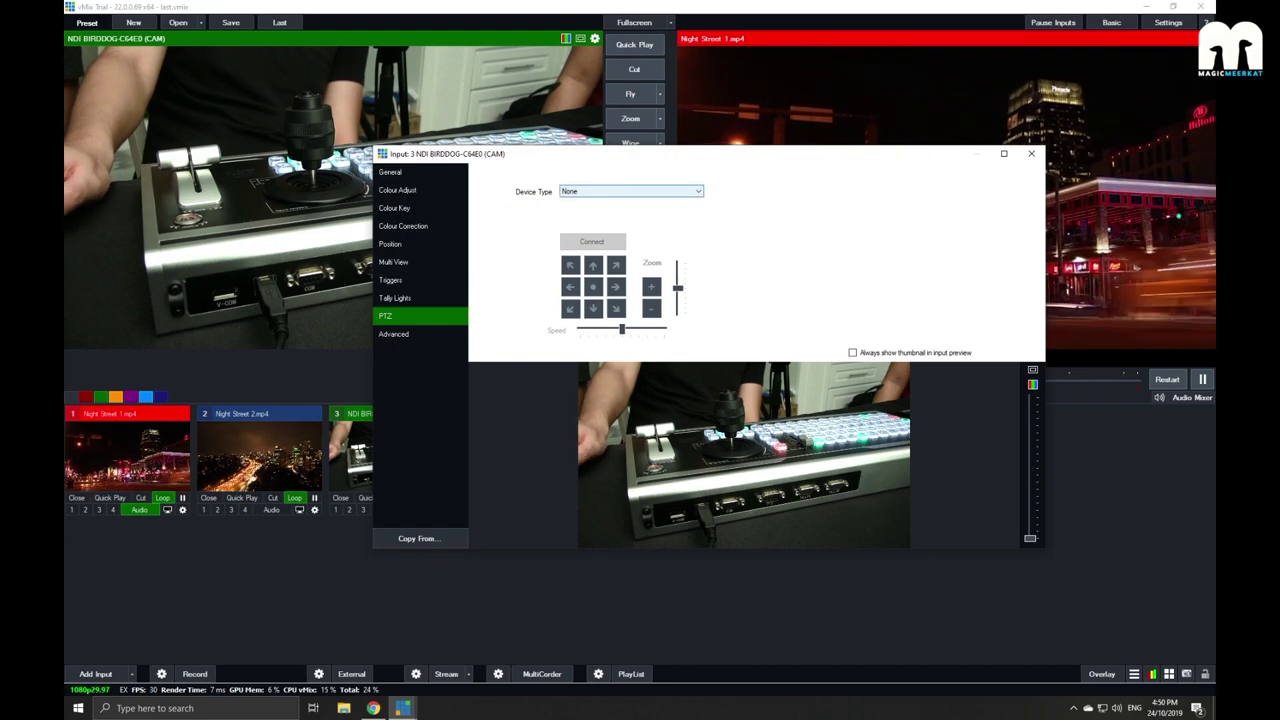
click(631, 191)
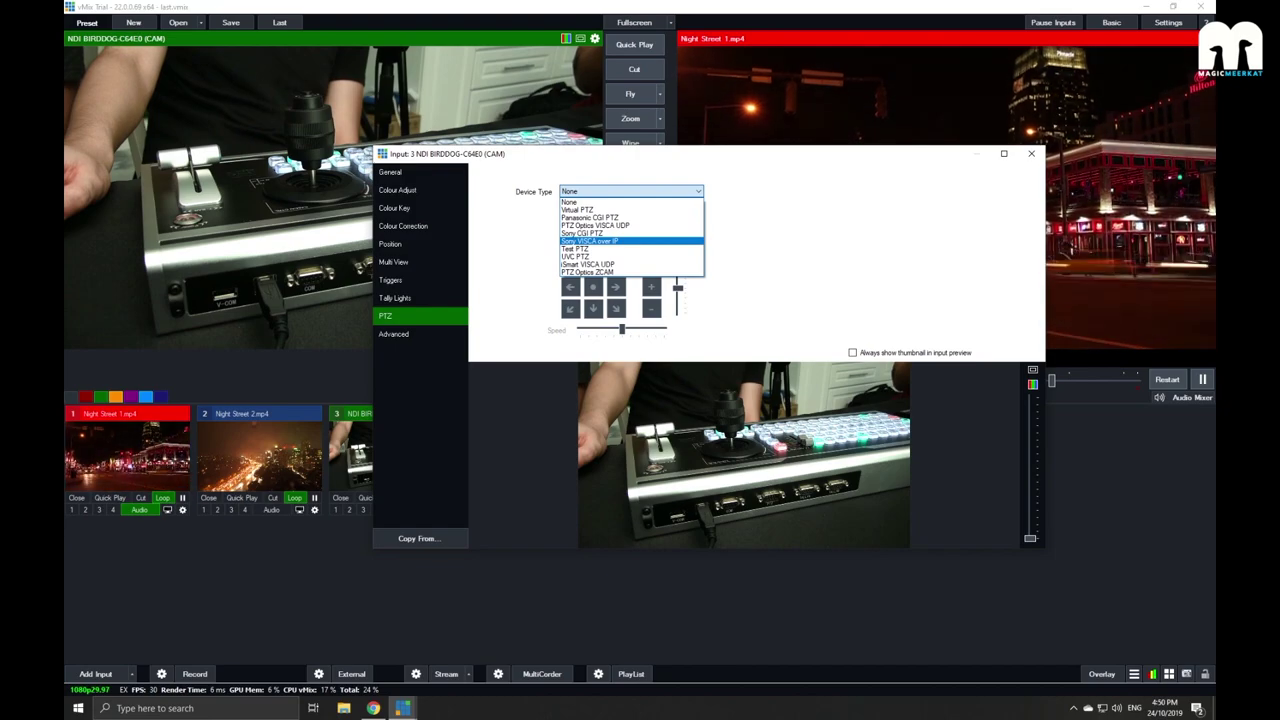
key(Return)
key(Tab)
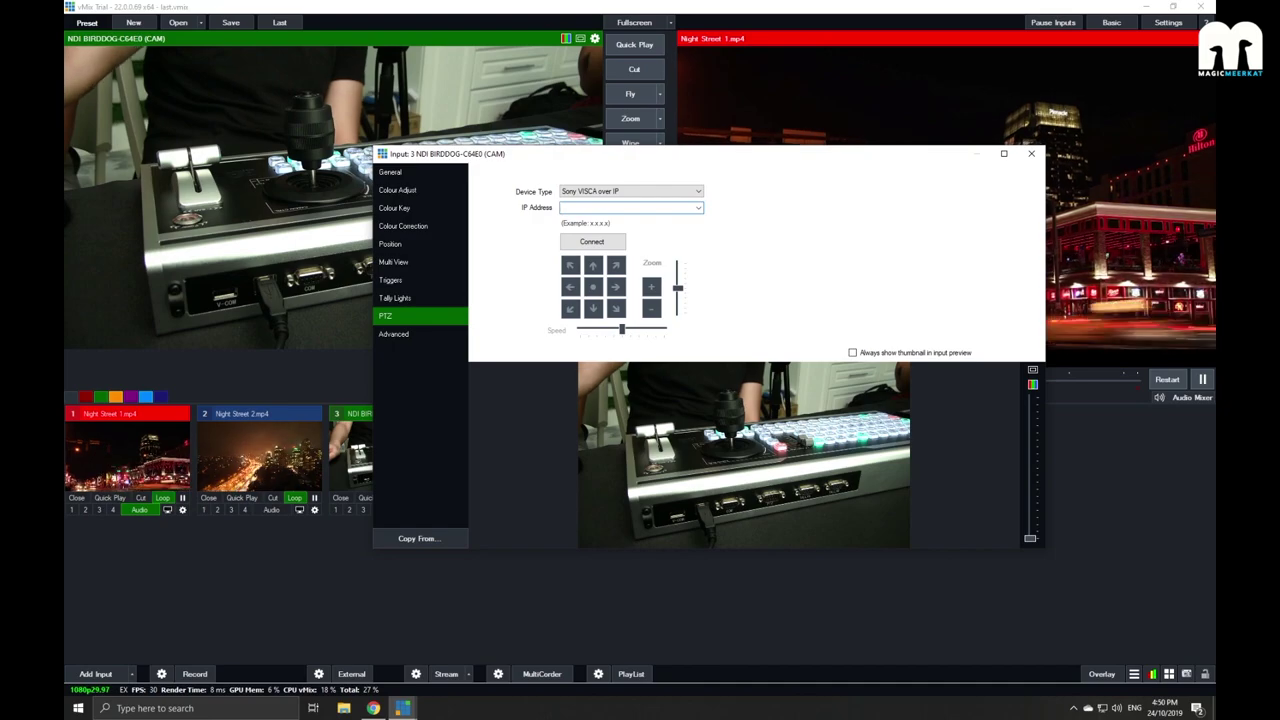
text(192.168.)
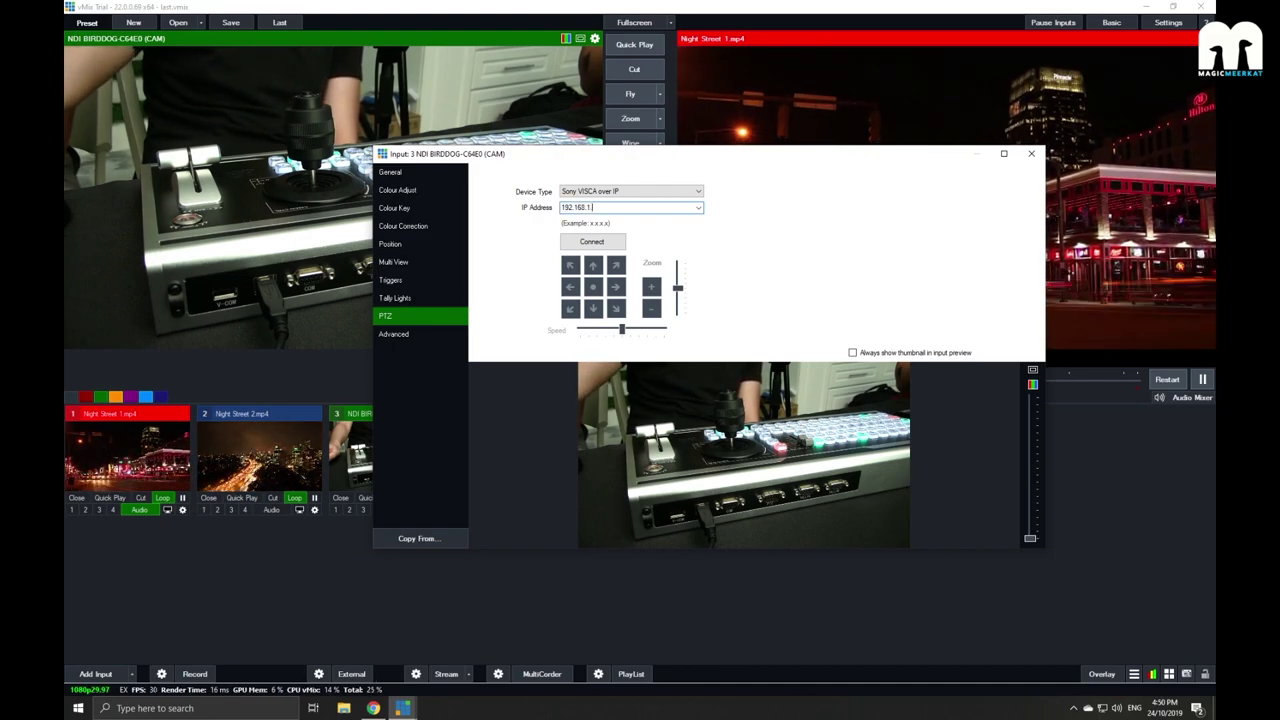
text(1.91)
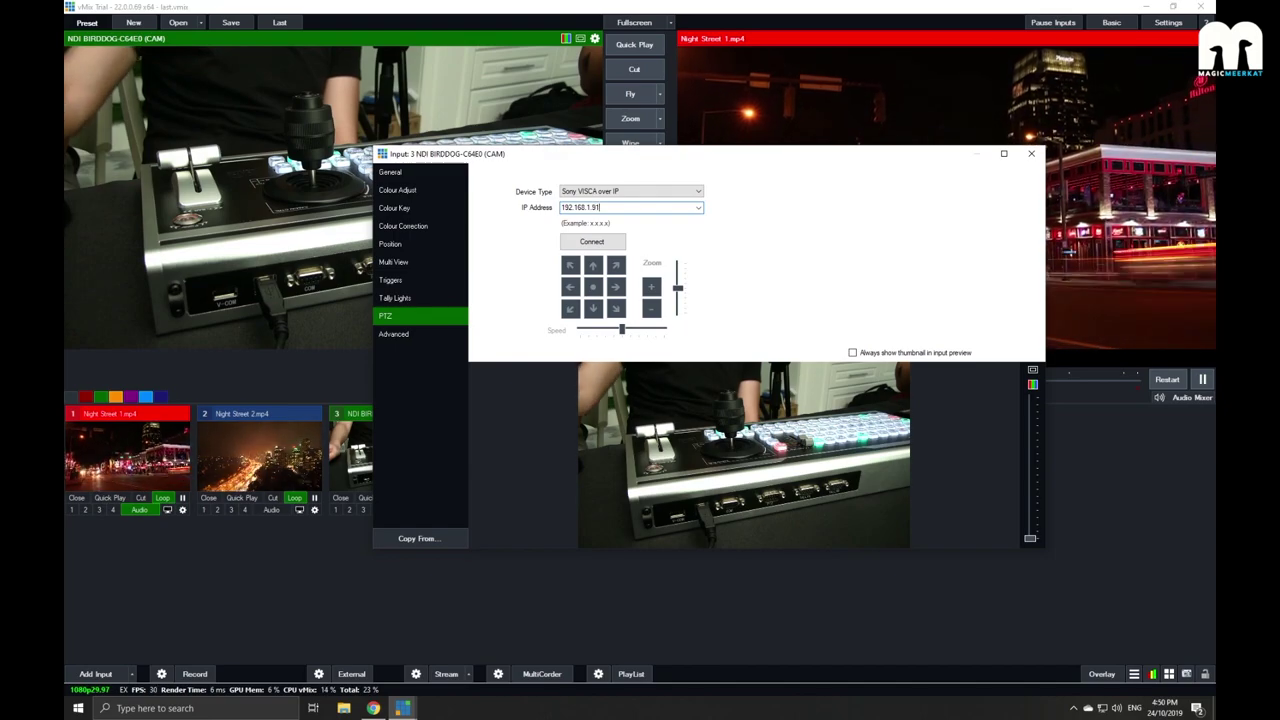
key(Tab)
key(Return)
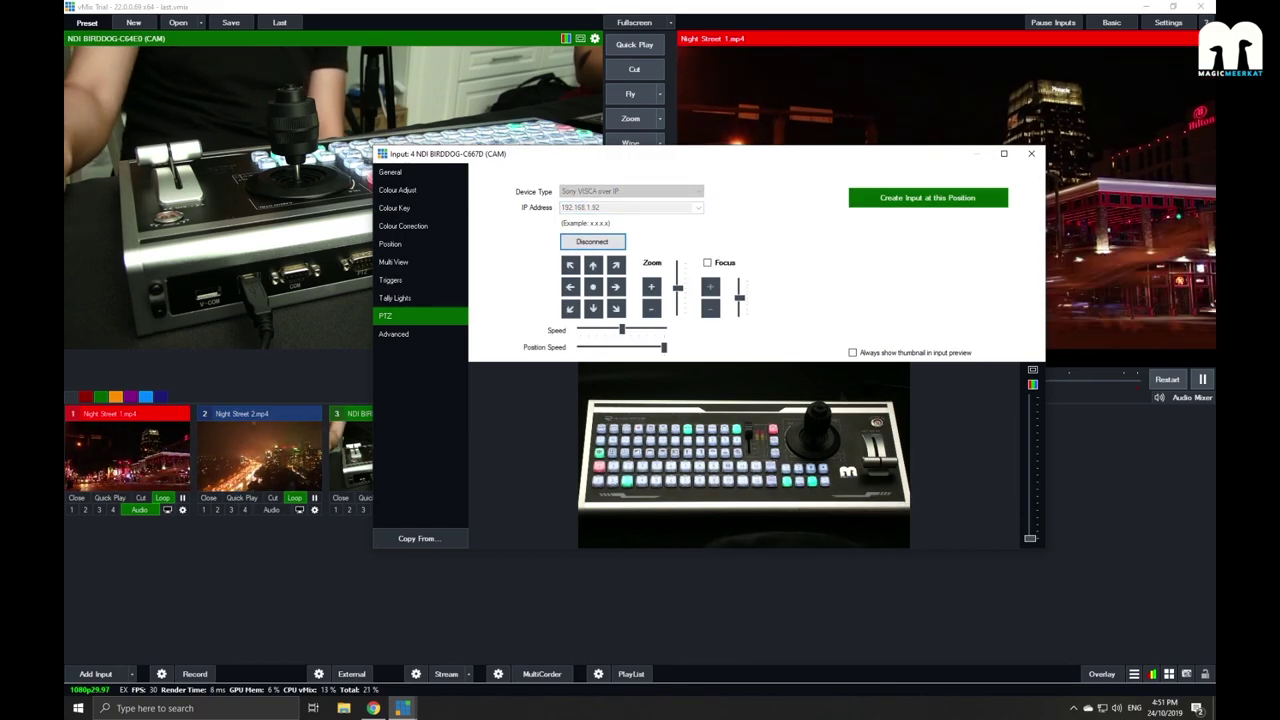
Close camera input 4's settings and put input 4 into preview
key(Escape)
click(523, 455)
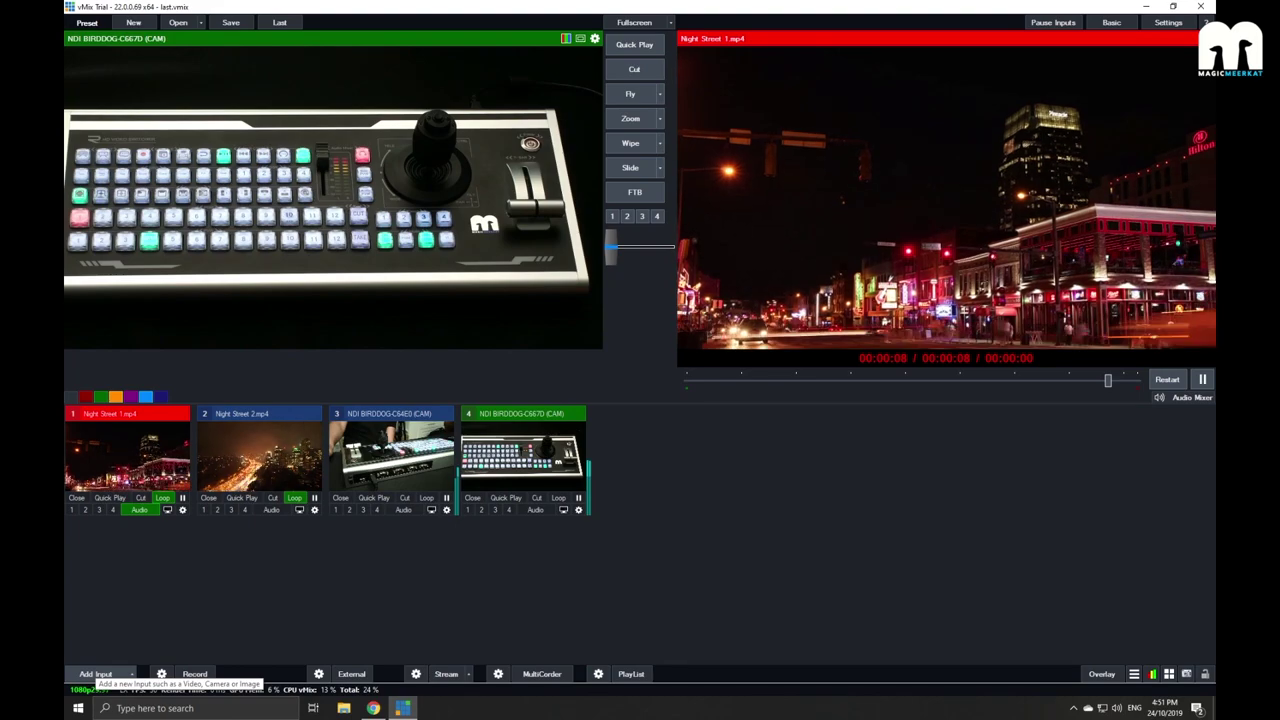
click(96, 674)
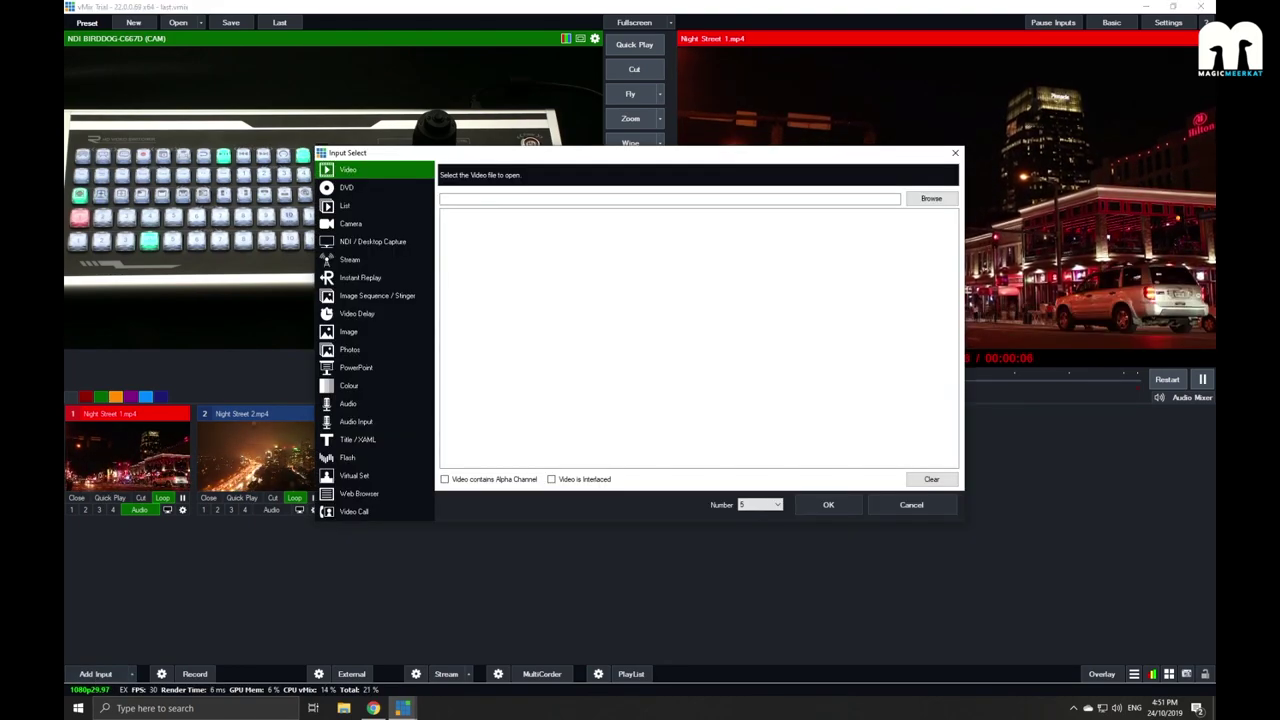
Preview camera input 3 and save its current PTZ position as a new preset input
click(911, 504)
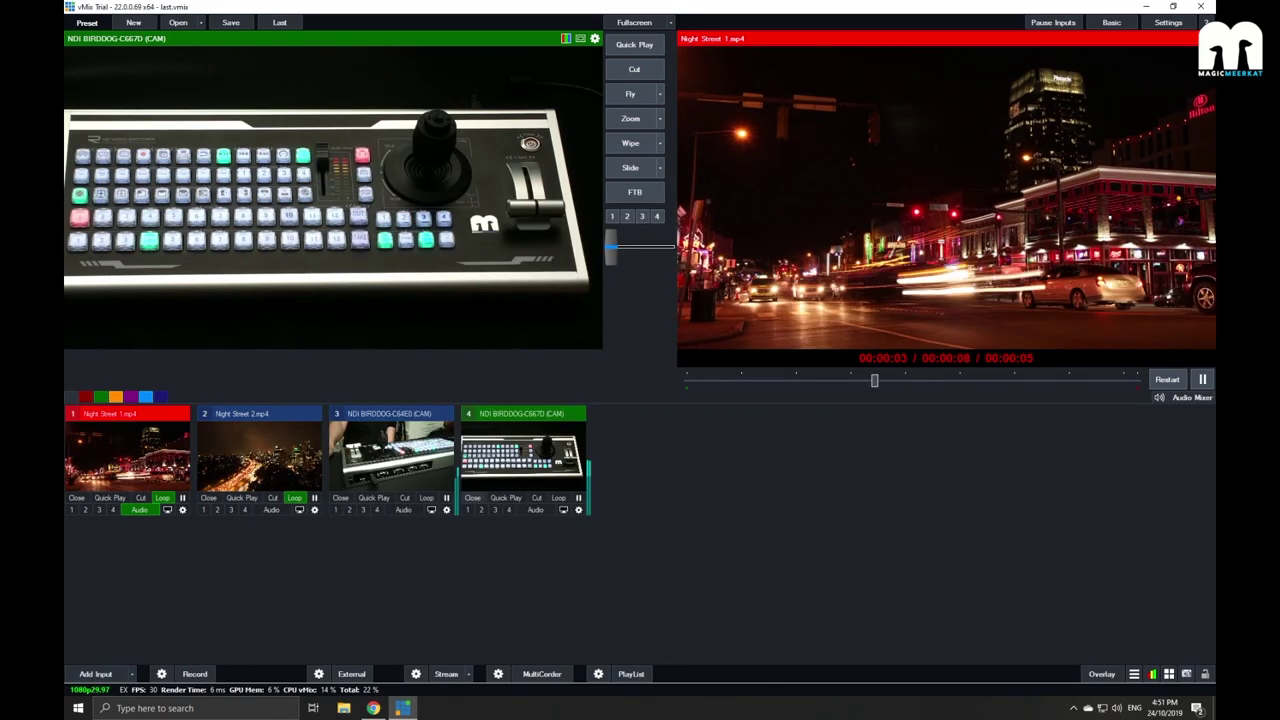
click(391, 455)
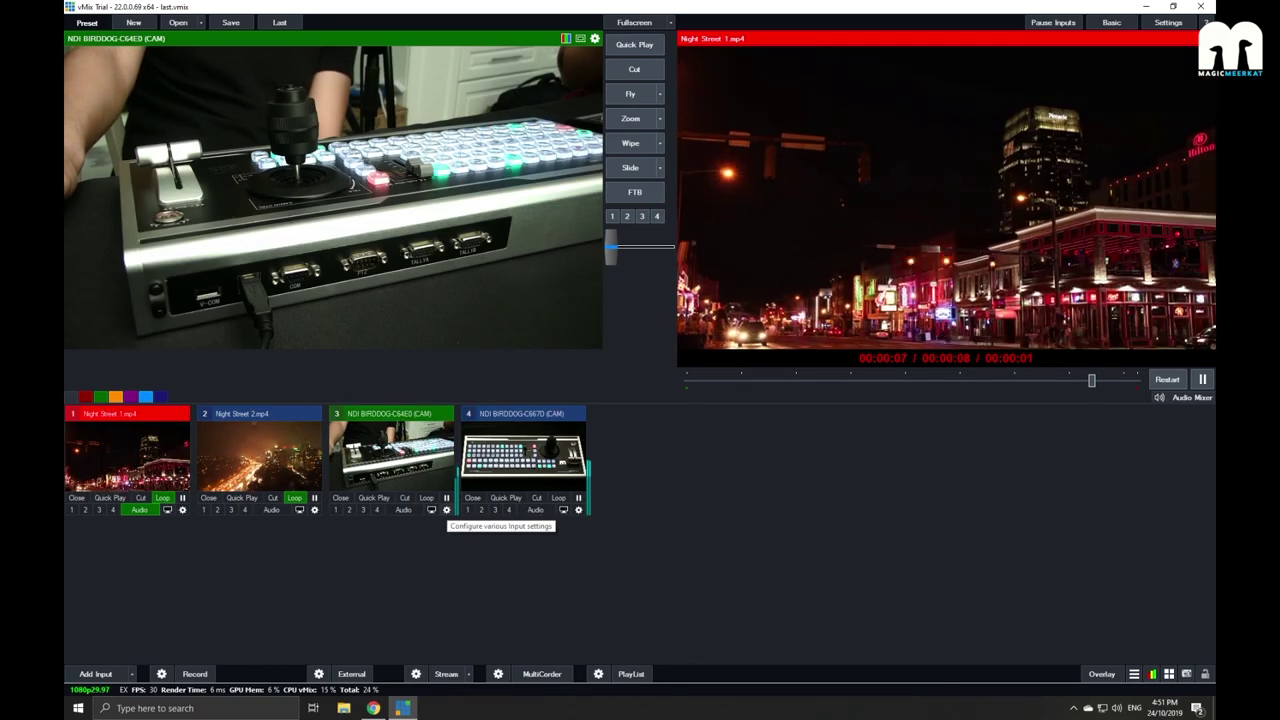
click(446, 510)
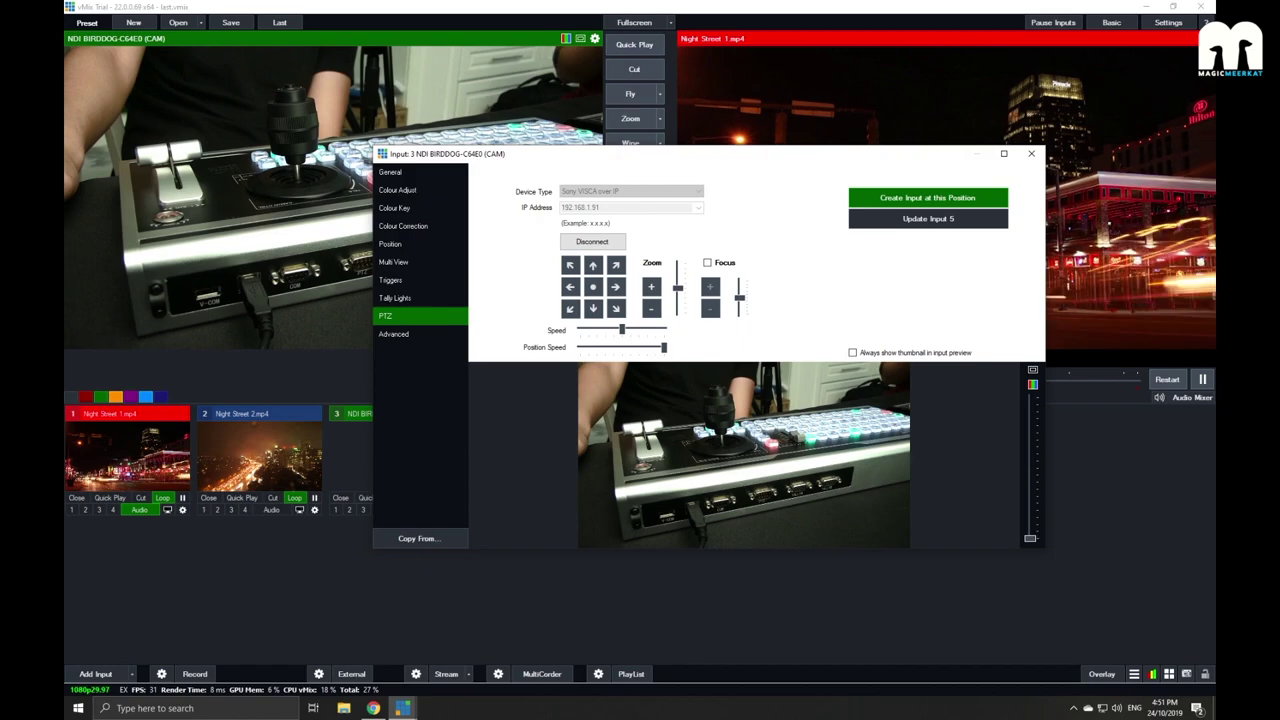
key(Escape)
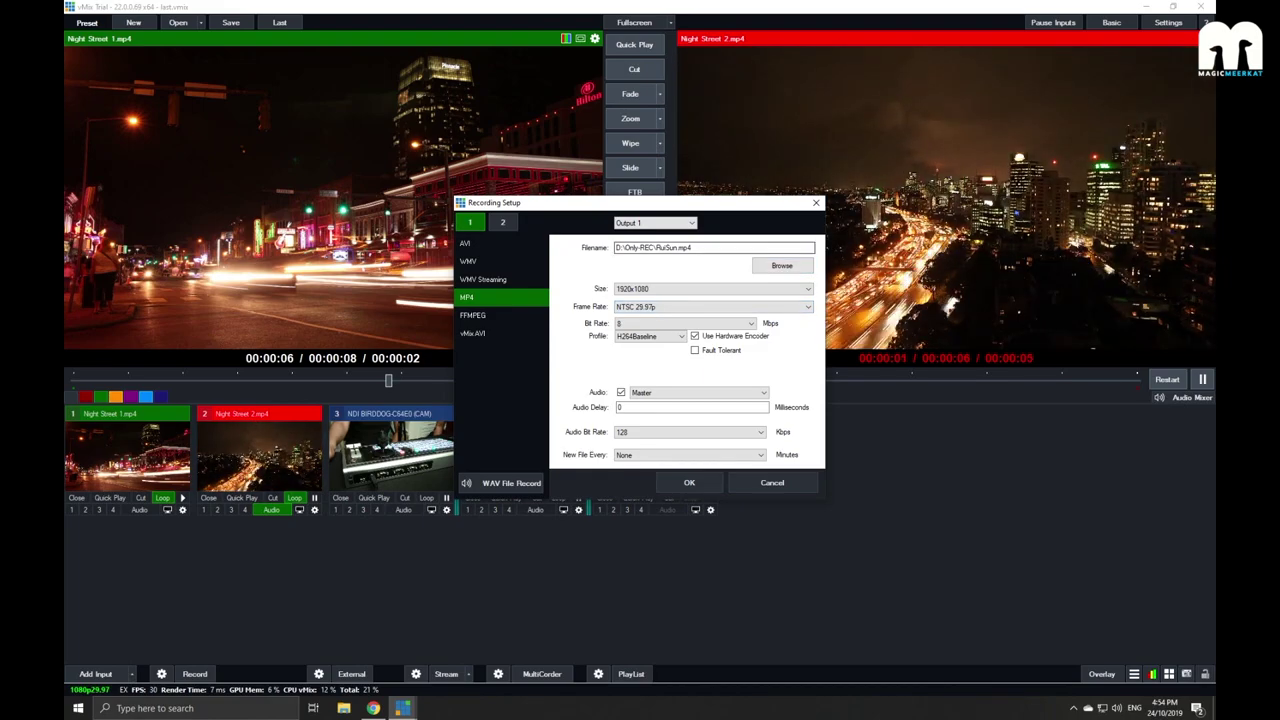
Keep the MP4 recording location in D:\Only-REC unchanged and accept the recording settings
click(782, 265)
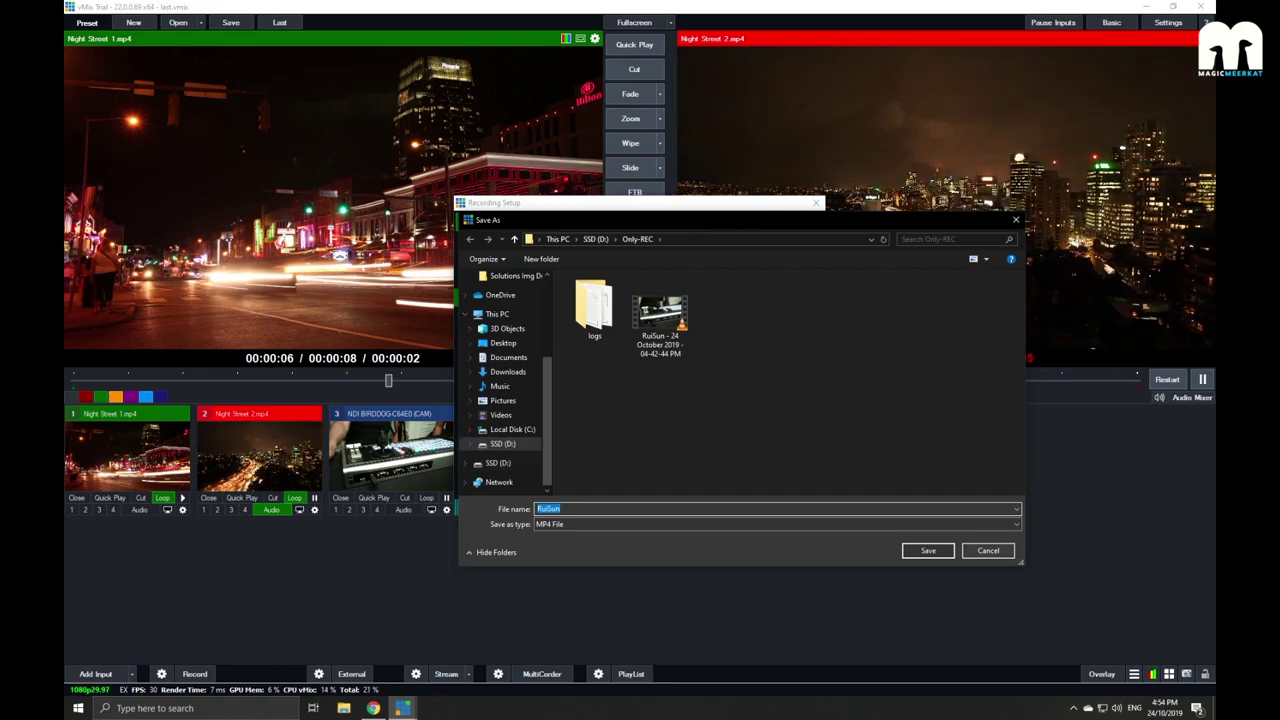
key(Escape)
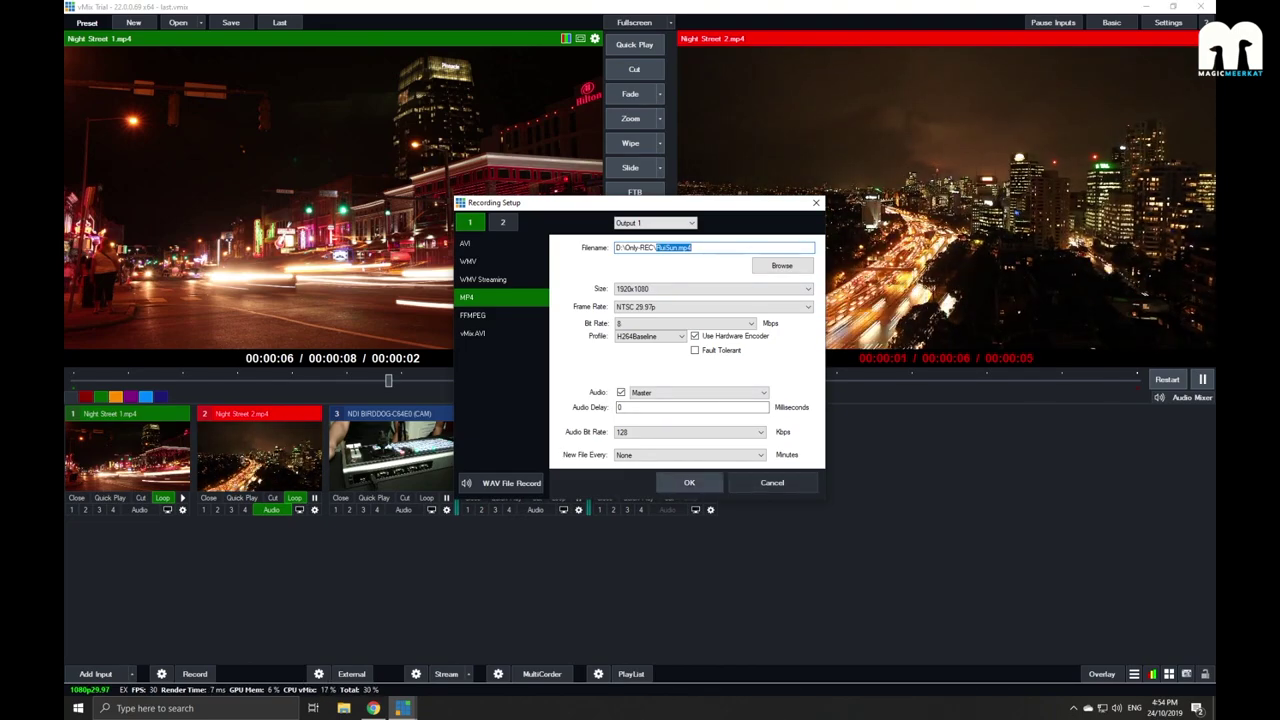
click(689, 483)
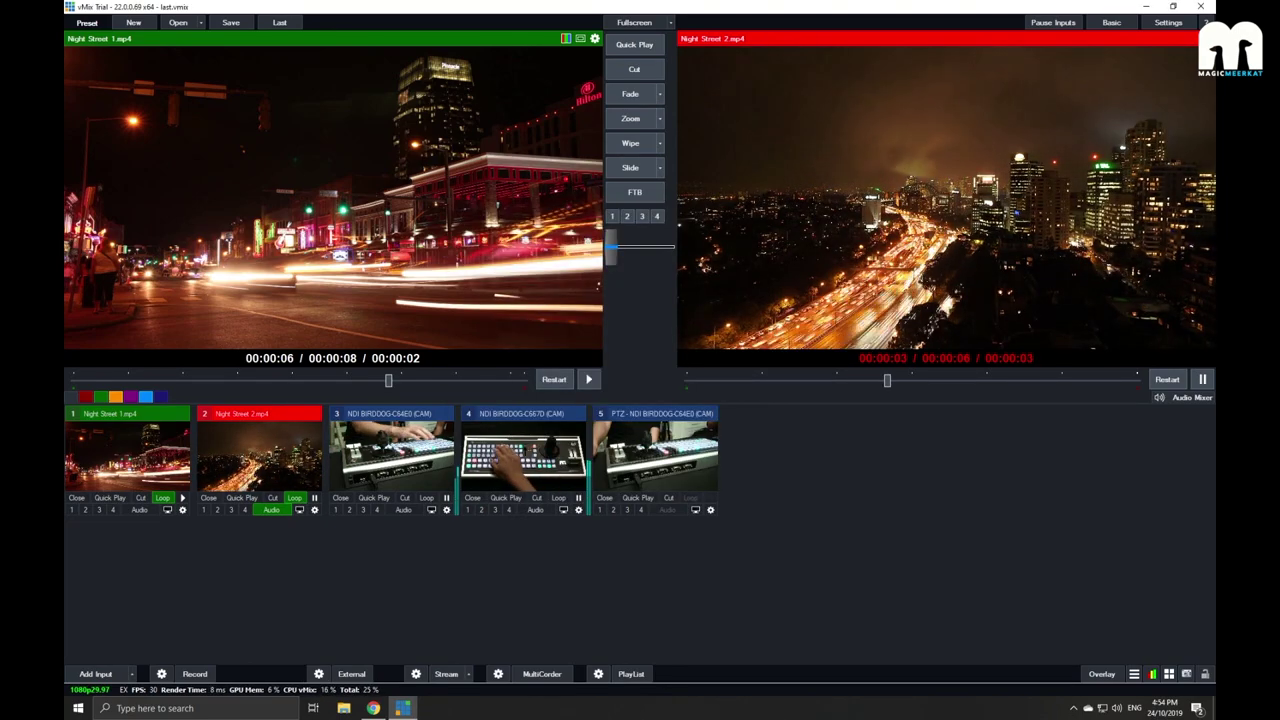